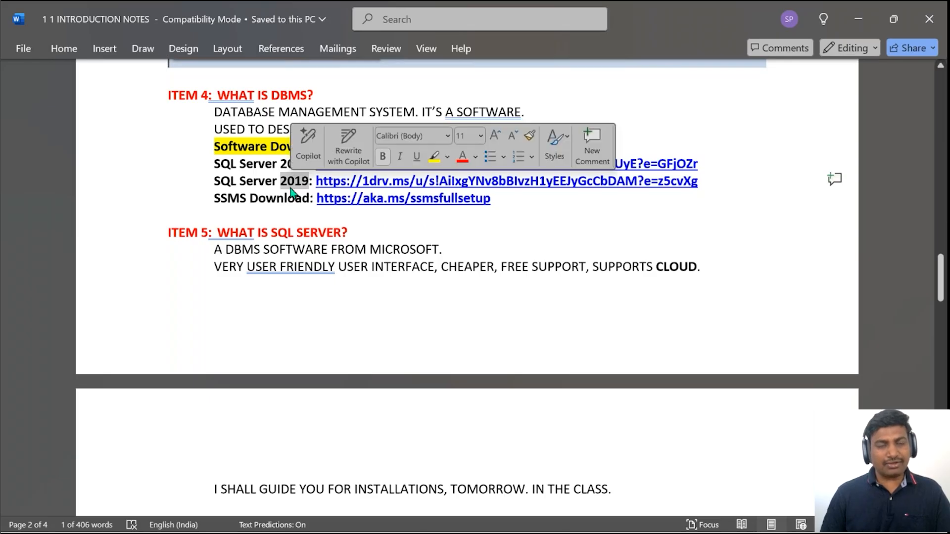
# - Review the SQL Server 2022, SQL Server 2019 and SSMS download links listed under the DBMS item of the introduction notes
pyautogui.click(279, 198)
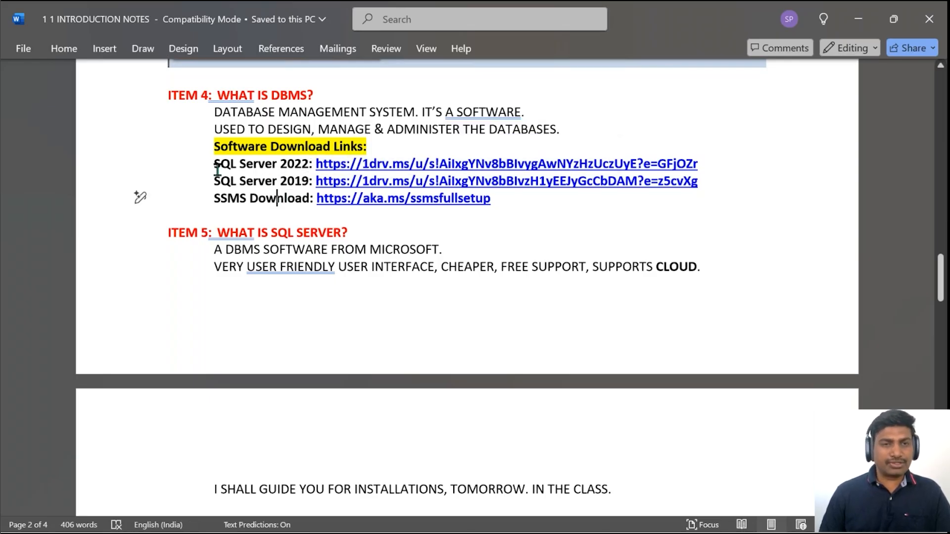
pyautogui.moveTo(218, 169); pyautogui.dragTo(503, 198)
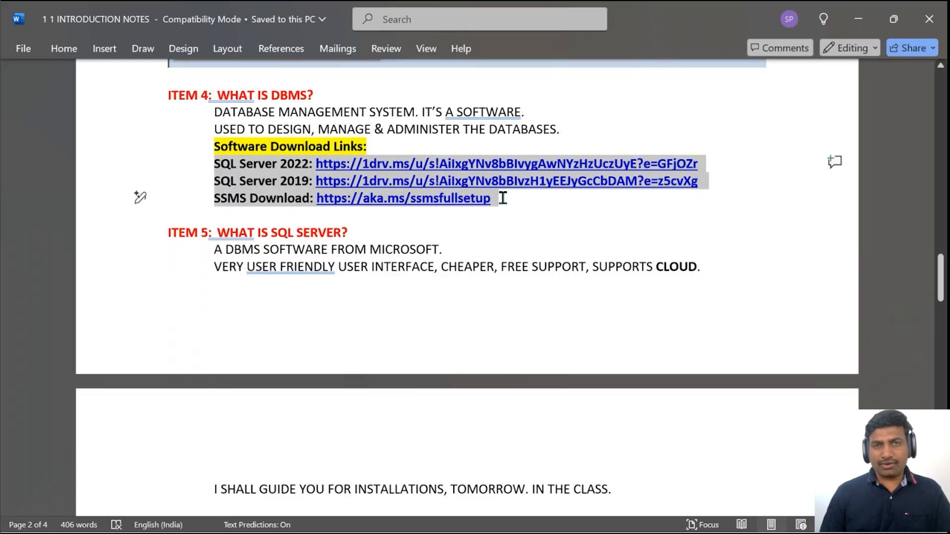
pyautogui.moveTo(503, 198); pyautogui.dragTo(502, 198)
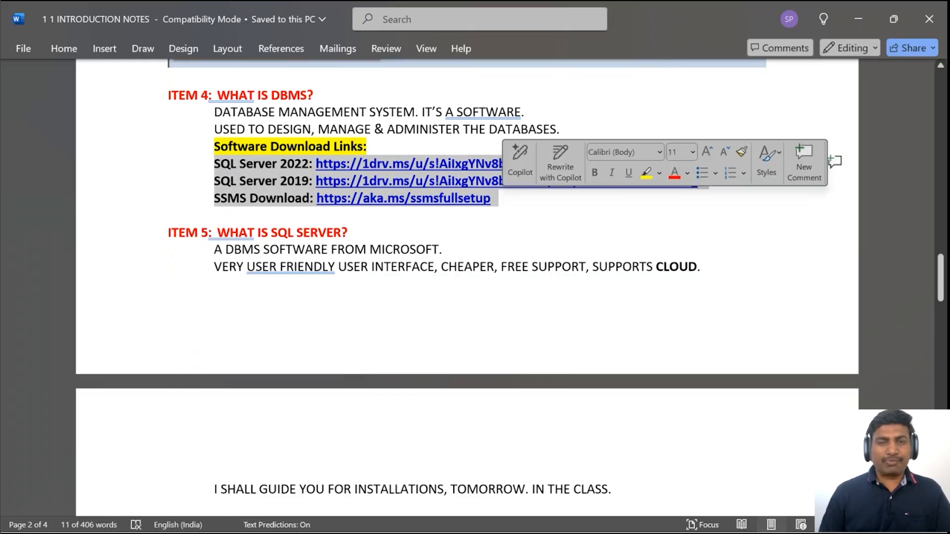
pyautogui.scroll(-3, 138, 99)
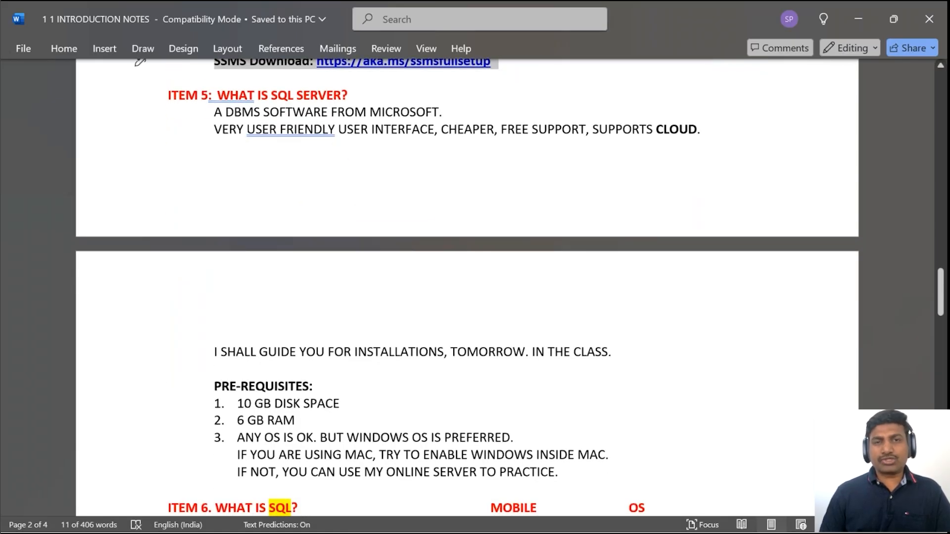
pyautogui.scroll(3, 660, 207)
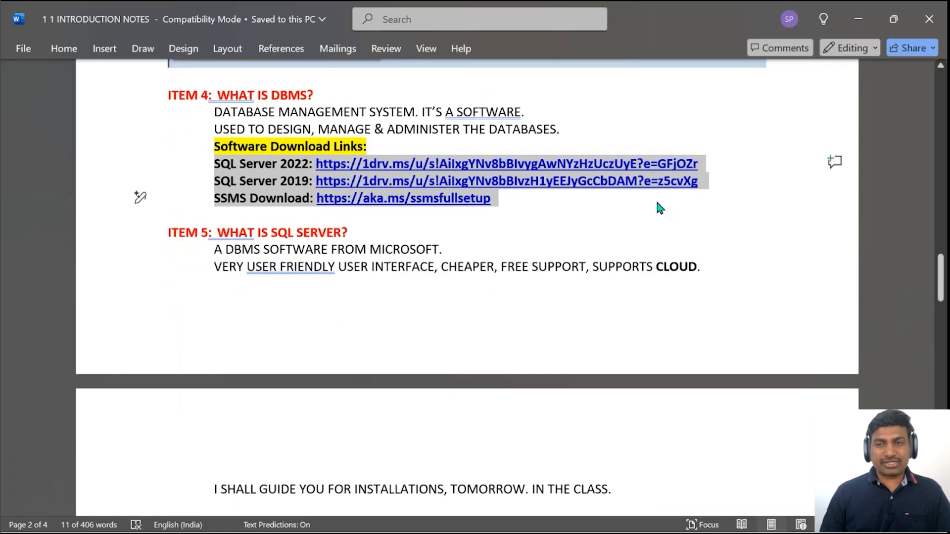
pyautogui.click(795, 242)
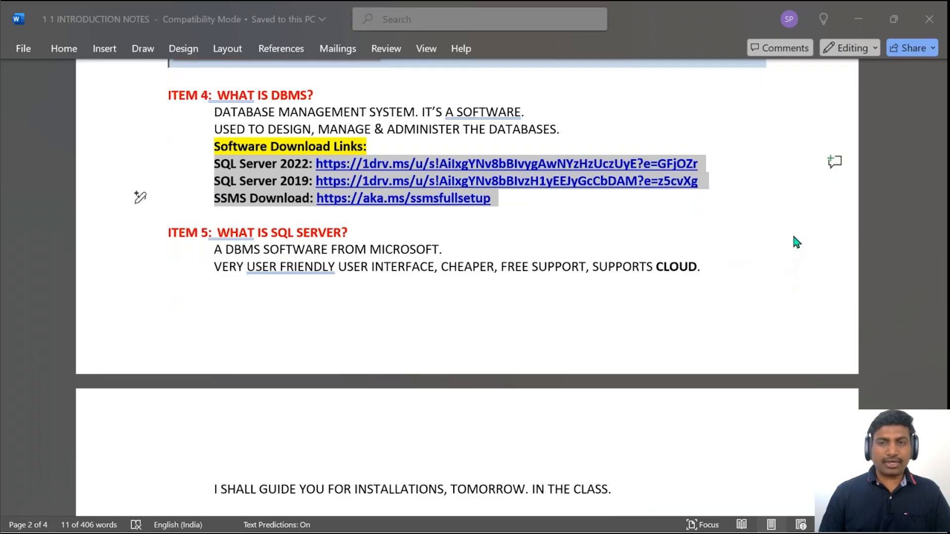
pyautogui.click(796, 242)
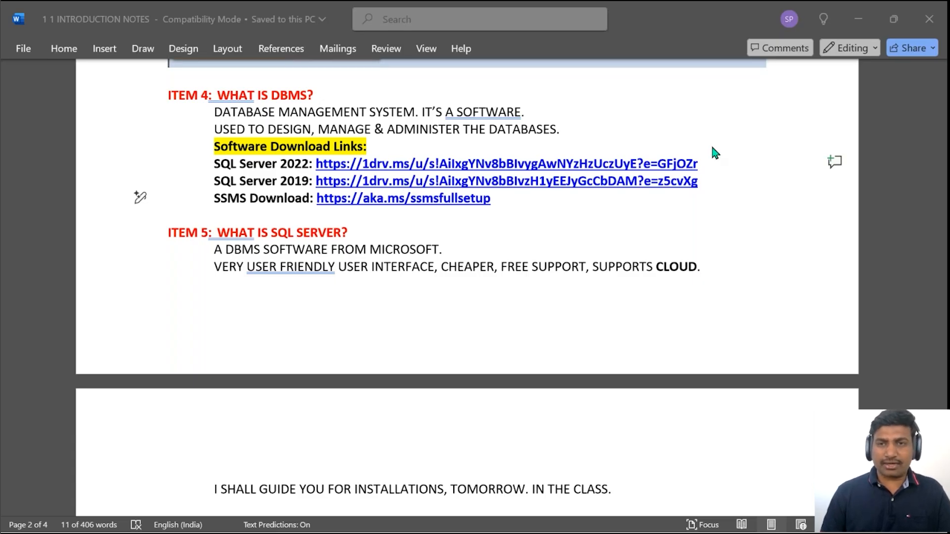
# - Close the introduction notes and open the "2 1 Installation Notes" document from the ConceptsV1 folder
pyautogui.hotkey('alt', 'Tab')
pyautogui.hotkey('alt', 'F4')
pyautogui.scroll(-3, 223, 332)
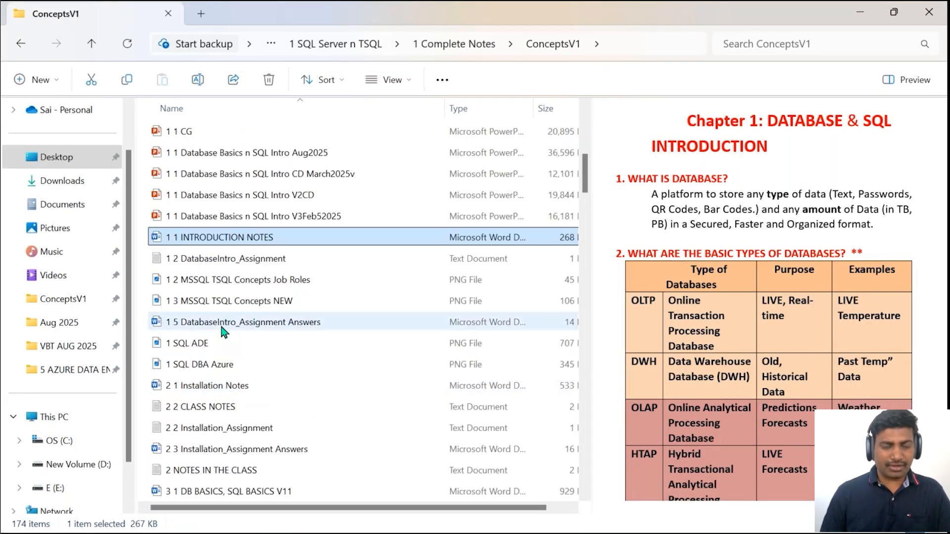
pyautogui.click(222, 387)
pyautogui.doubleClick(222, 387)
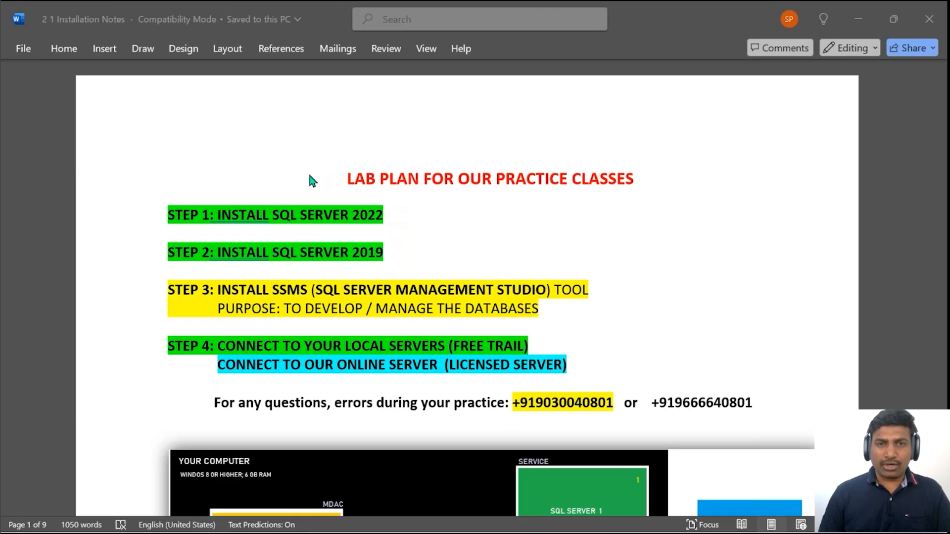
# - Examine the lab plan in the installation notes, highlighting the SQL Server 2022 and SQL Server 2019 install steps
pyautogui.click(283, 171)
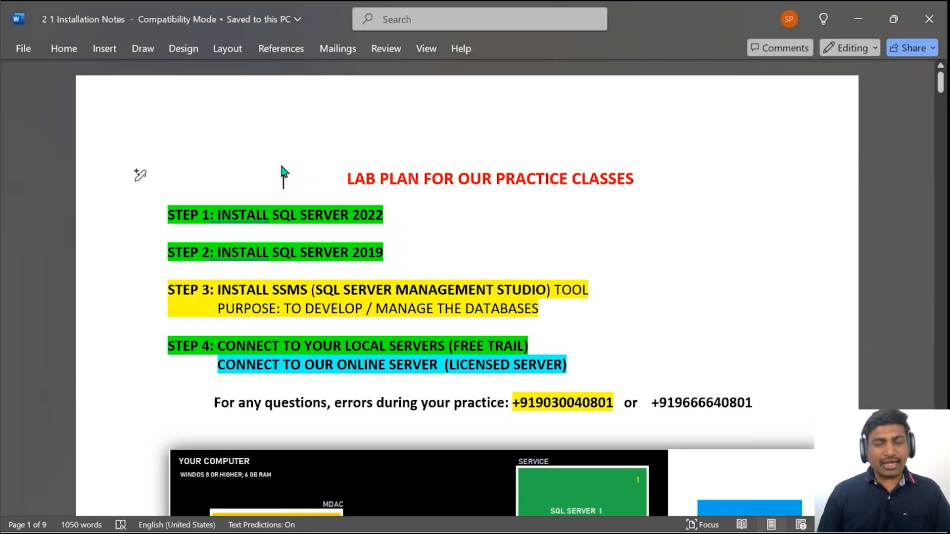
pyautogui.scroll(-3, 283, 171)
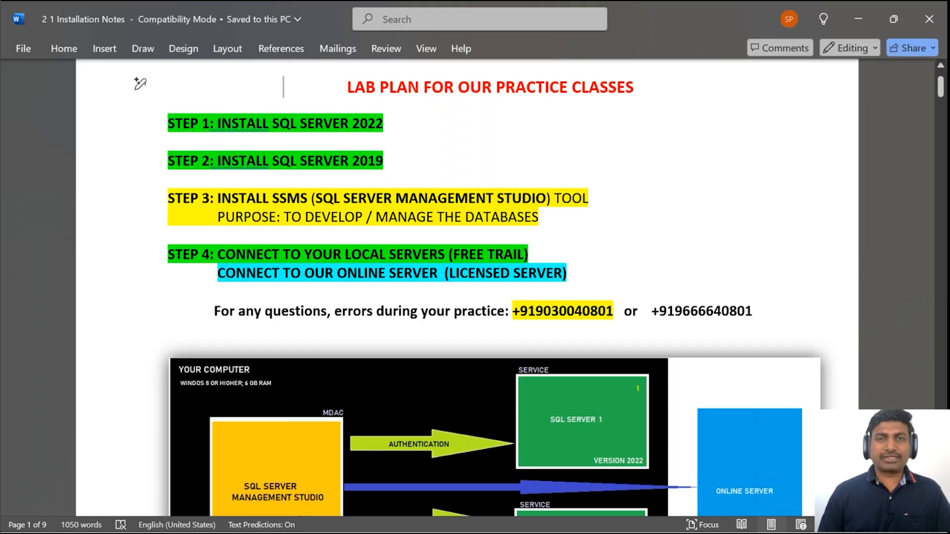
pyautogui.moveTo(171, 123); pyautogui.dragTo(501, 118)
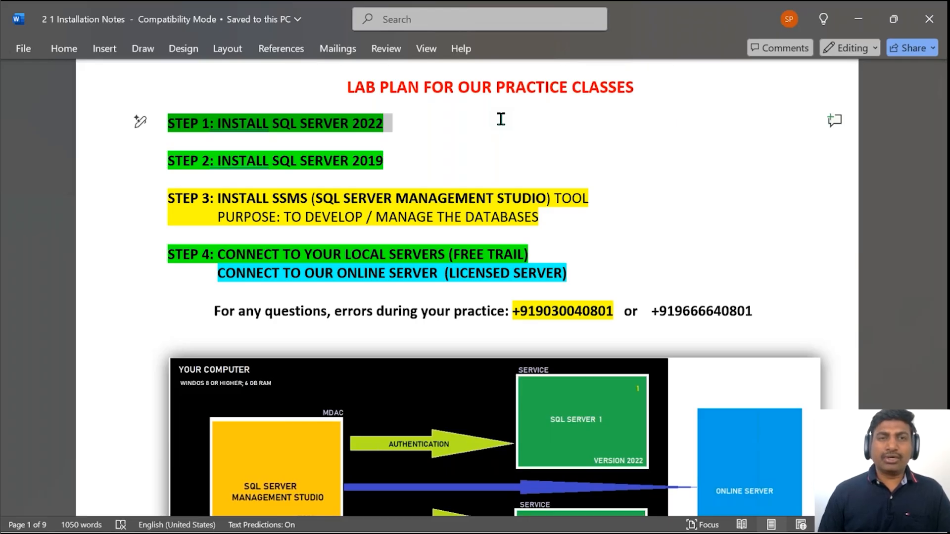
pyautogui.moveTo(169, 161); pyautogui.dragTo(591, 156)
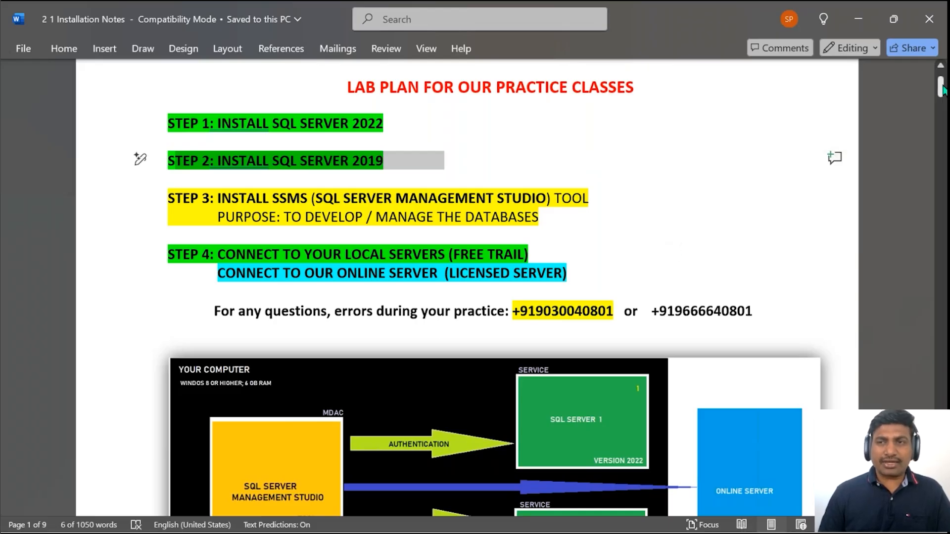
pyautogui.moveTo(941, 86); pyautogui.dragTo(943, 89)
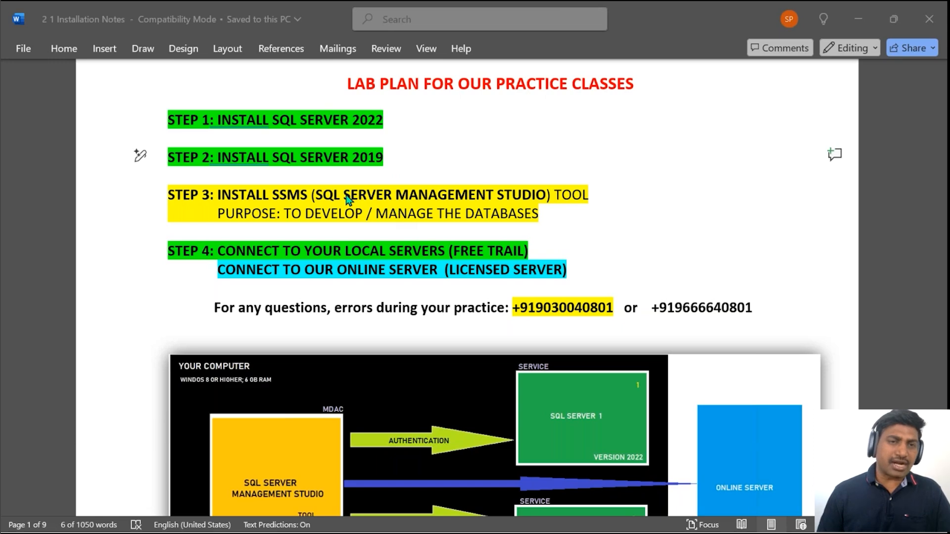
# - Switch to File Explorer and open the SQL SERVER 2019 folder inside Software > SQL SERVER SOFTWARE on drive E
pyautogui.hotkey('alt', 'Tab')
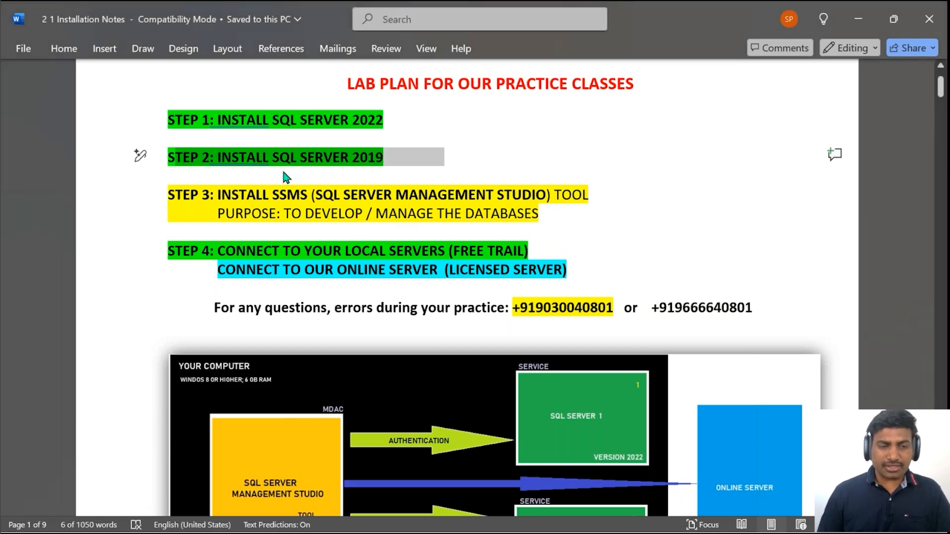
pyautogui.moveTo(57, 516)
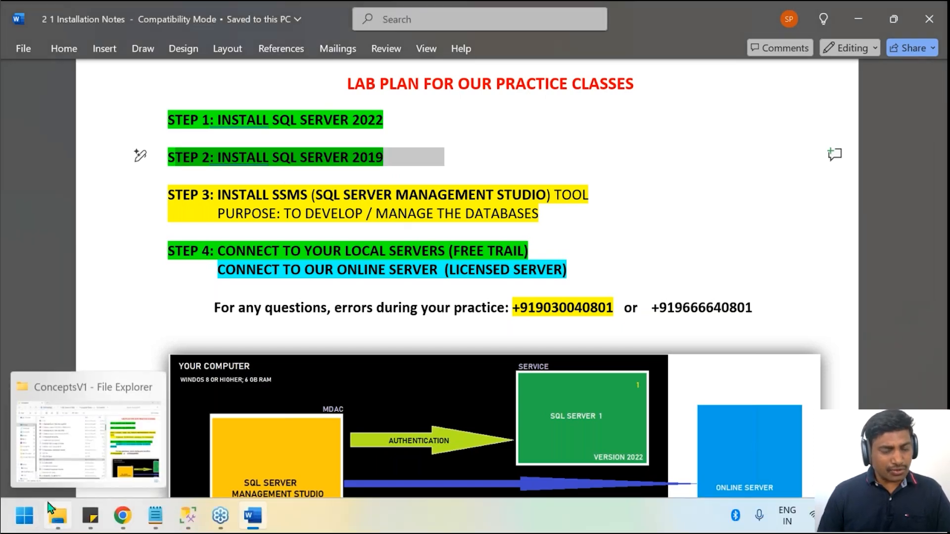
pyautogui.click(63, 458)
pyautogui.scroll(-1, 84, 435)
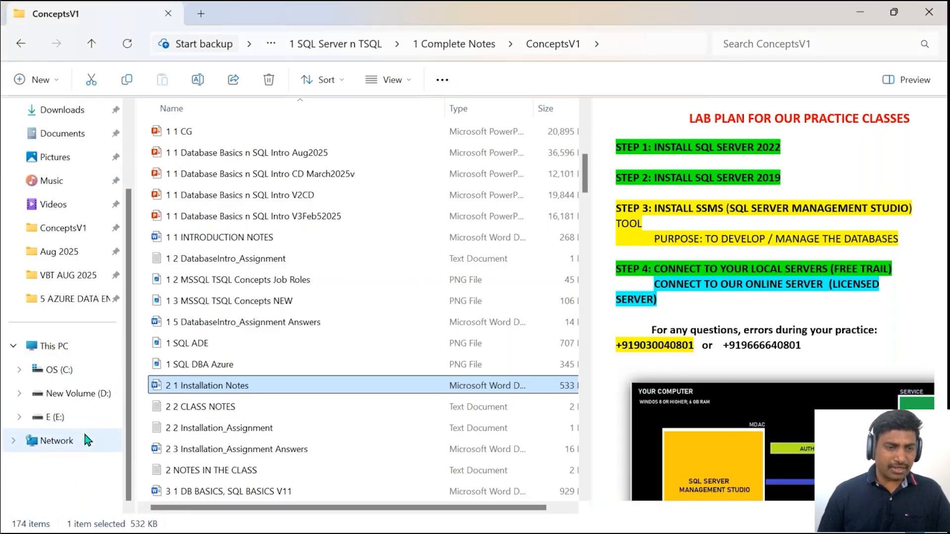
pyautogui.click(73, 416)
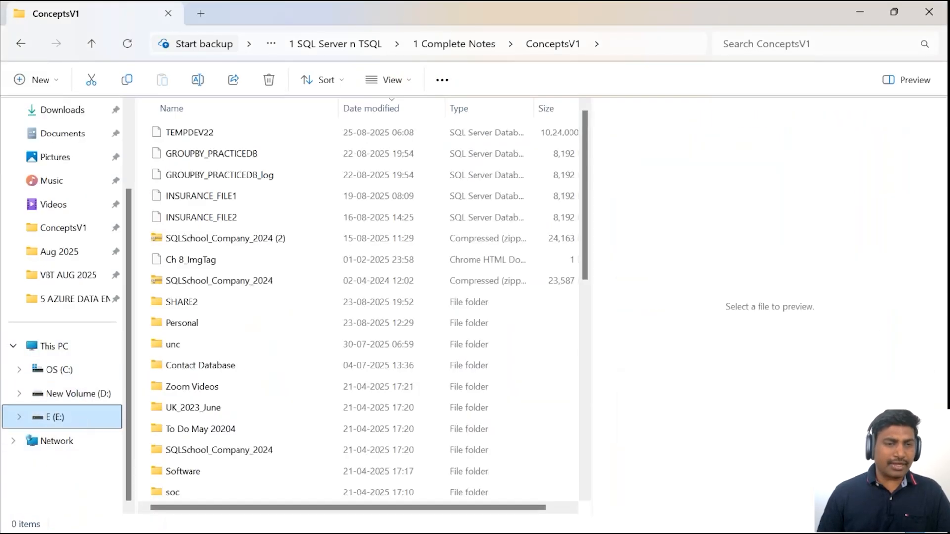
pyautogui.doubleClick(206, 471)
pyautogui.doubleClick(239, 176)
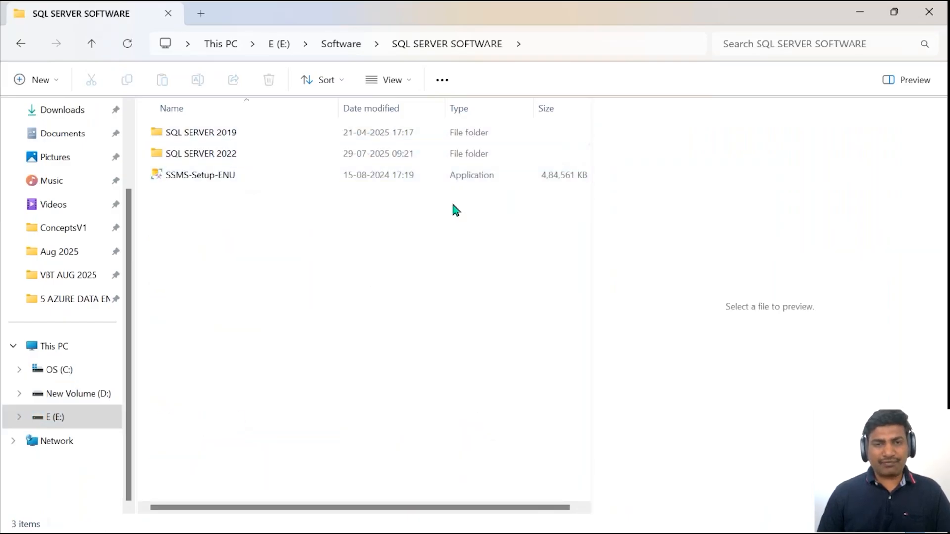
pyautogui.click(232, 158)
pyautogui.doubleClick(231, 136)
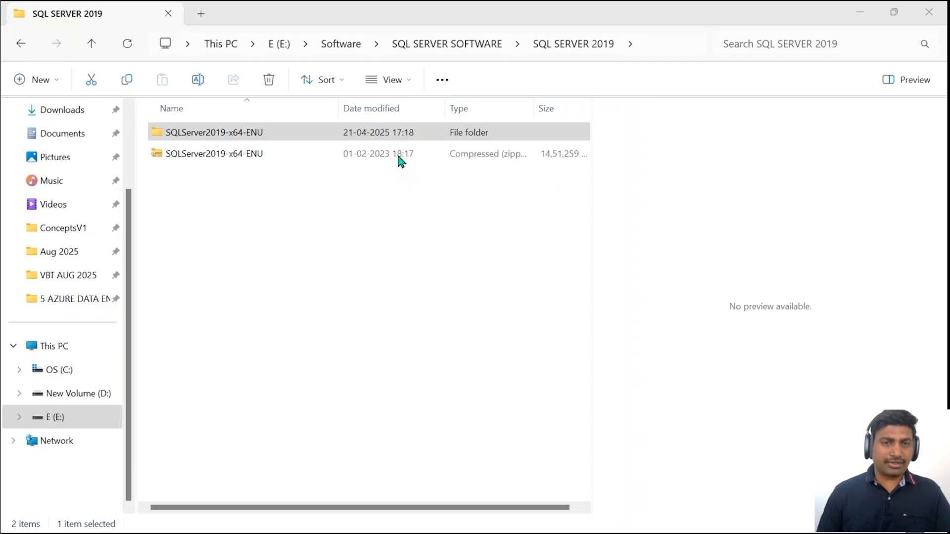
pyautogui.click(239, 156)
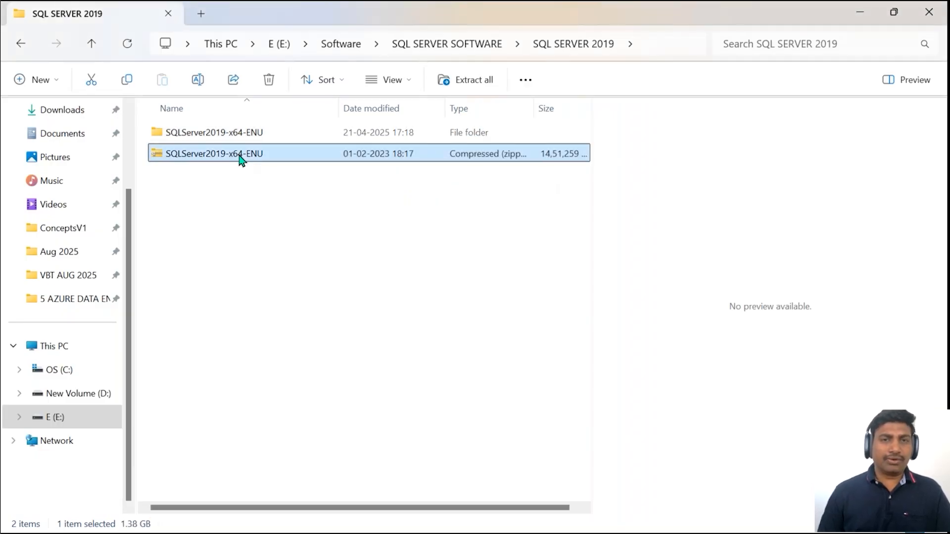
pyautogui.rightClick(241, 158)
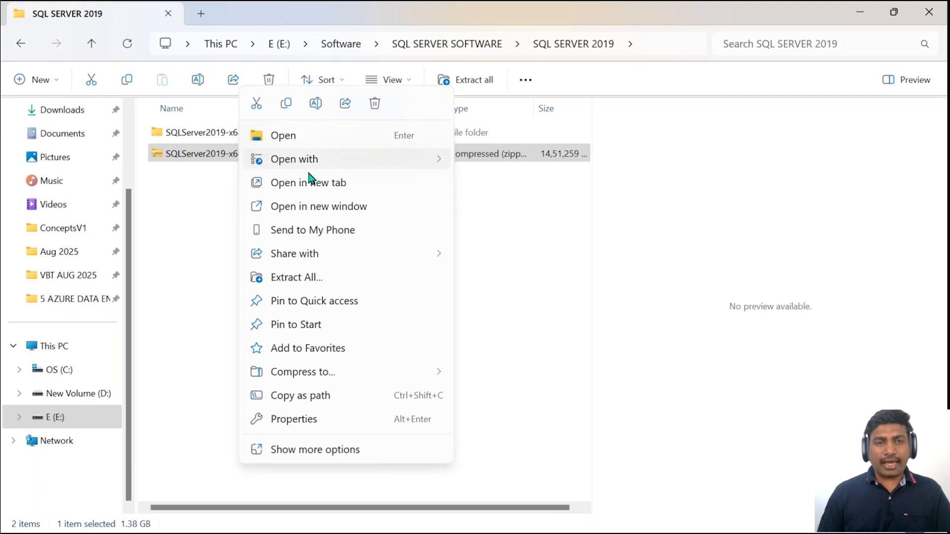
pyautogui.click(275, 279)
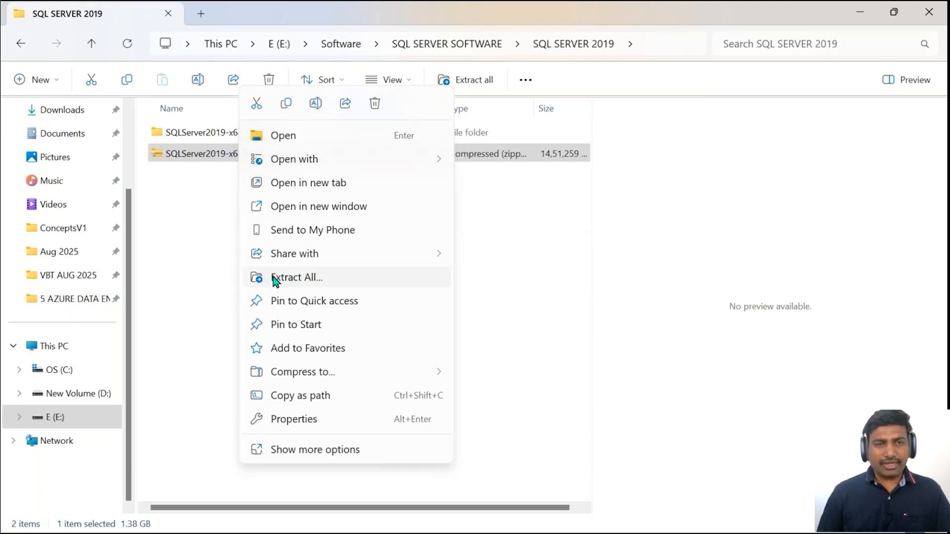
pyautogui.click(192, 137)
# - Open the extracted SQLServer2019-x64-ENU folder and launch the SETUP application
pyautogui.doubleClick(192, 137)
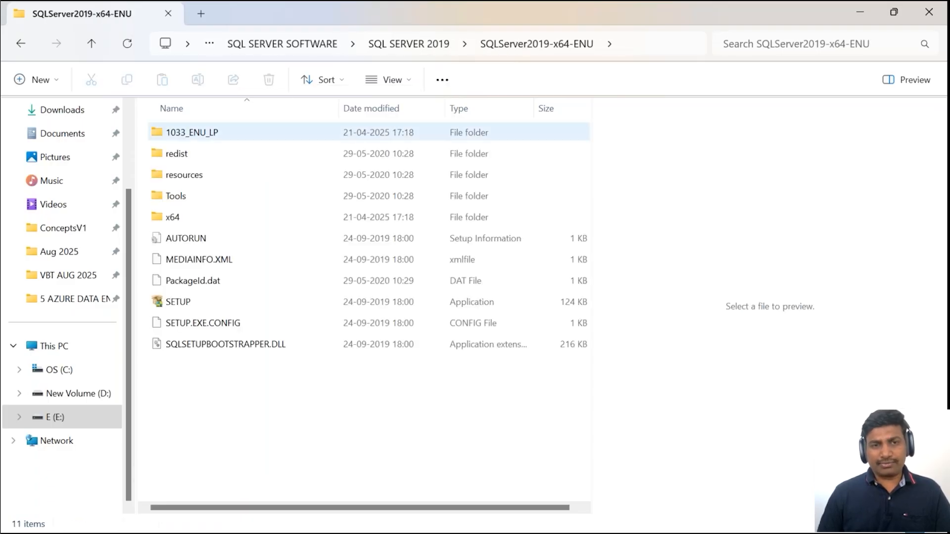
pyautogui.click(186, 302)
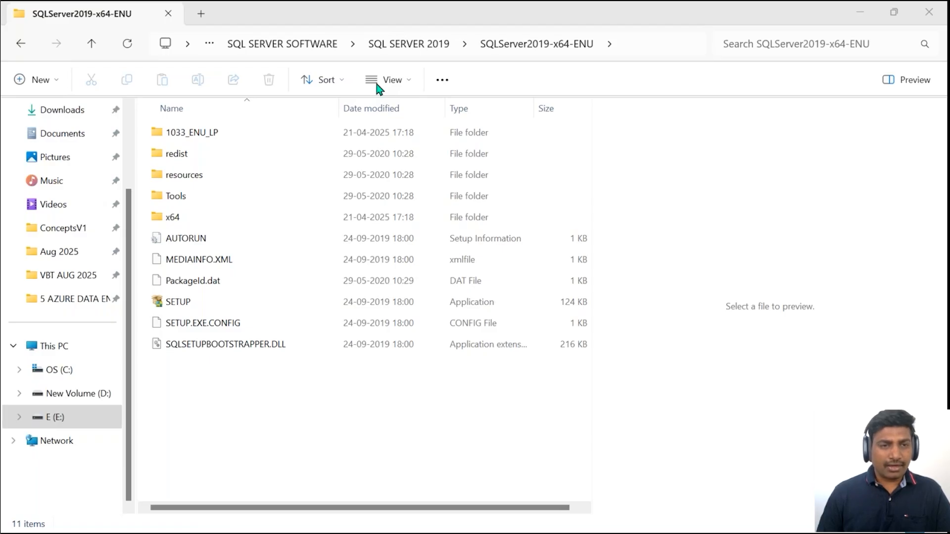
pyautogui.click(187, 303)
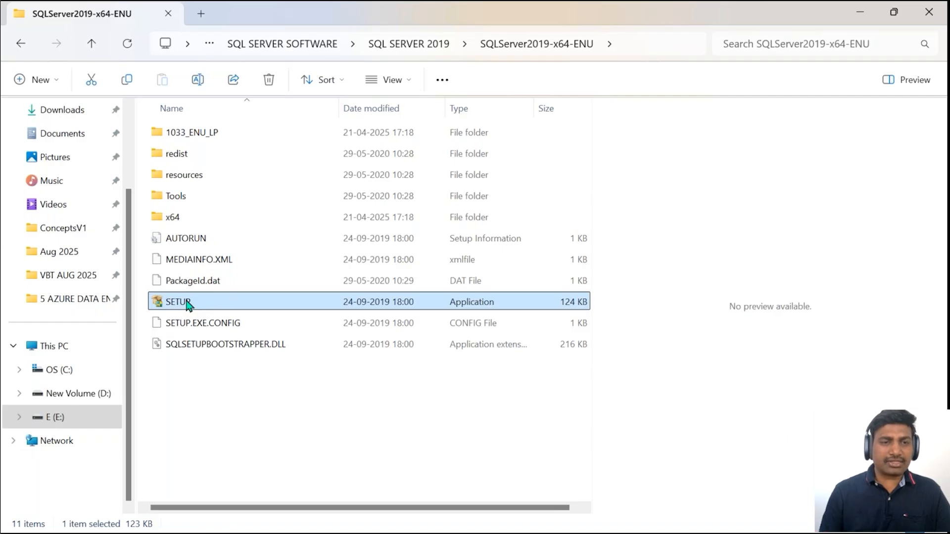
pyautogui.doubleClick(188, 303)
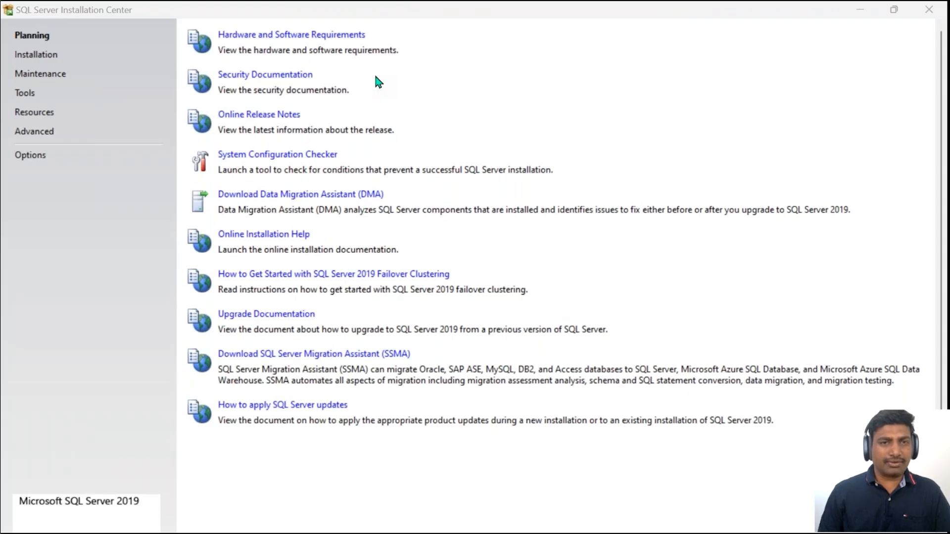
# - View the Installation options in the SQL Server Installation Center
pyautogui.click(30, 55)
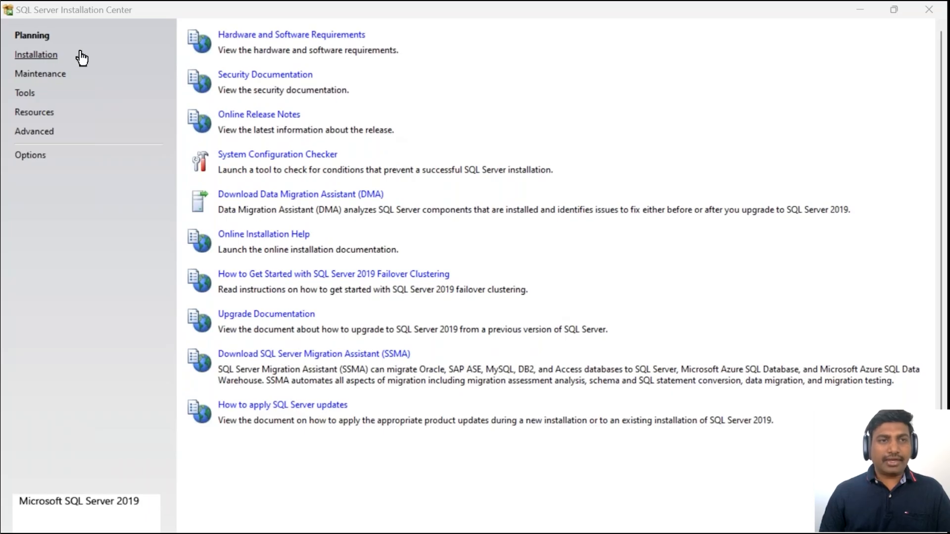
pyautogui.click(38, 59)
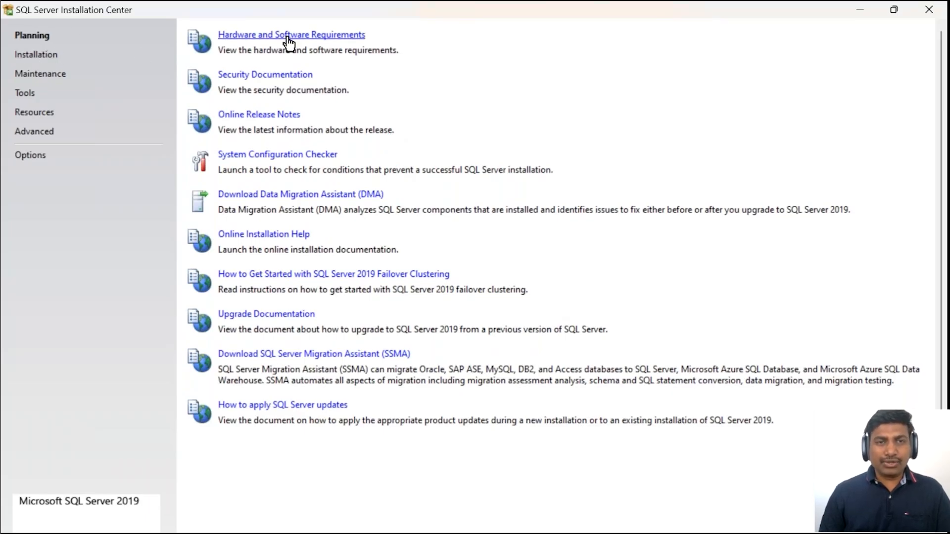
pyautogui.click(52, 59)
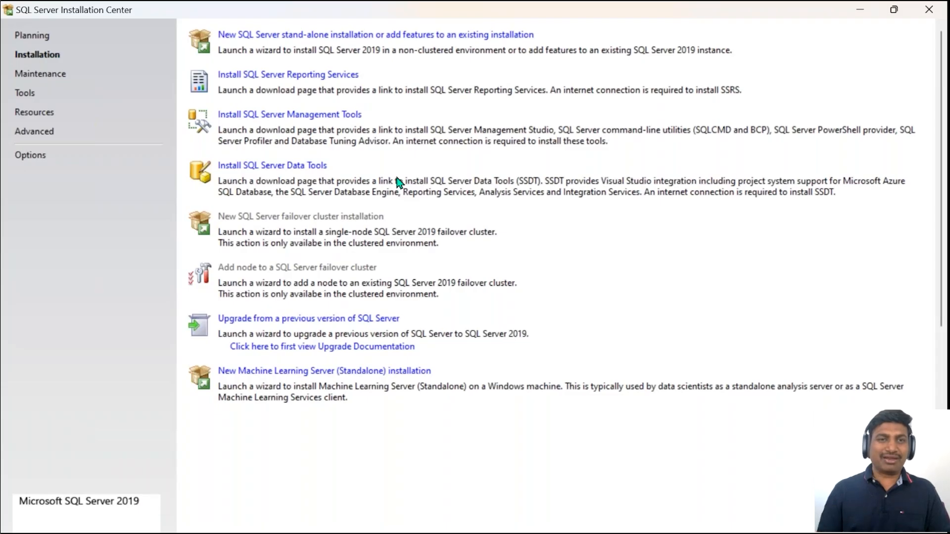
# - Run the System Configuration Checker from the Planning options and maximize its Global Rules window
pyautogui.click(18, 37)
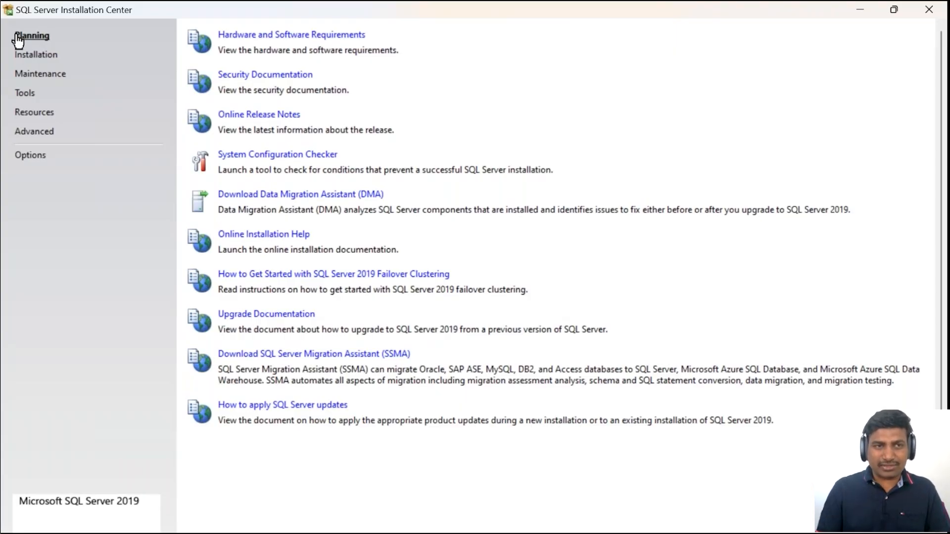
pyautogui.click(25, 39)
pyautogui.click(25, 41)
pyautogui.click(25, 41)
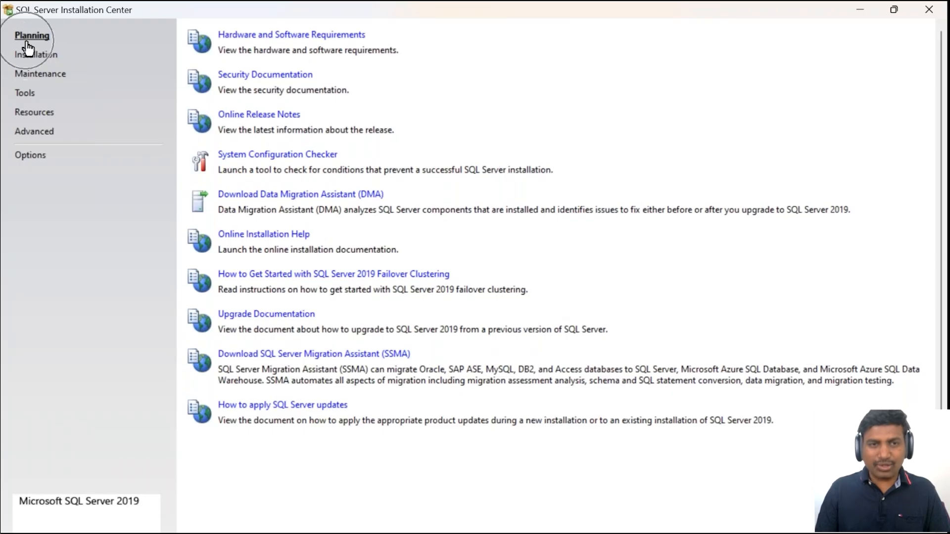
pyautogui.click(294, 157)
pyautogui.press('ctrl')
pyautogui.press('ctrl')
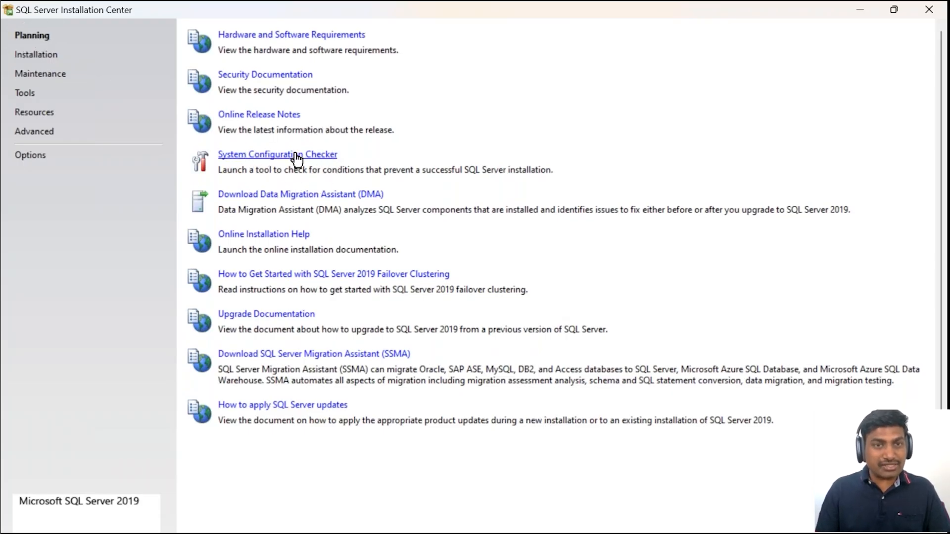
pyautogui.click(294, 154)
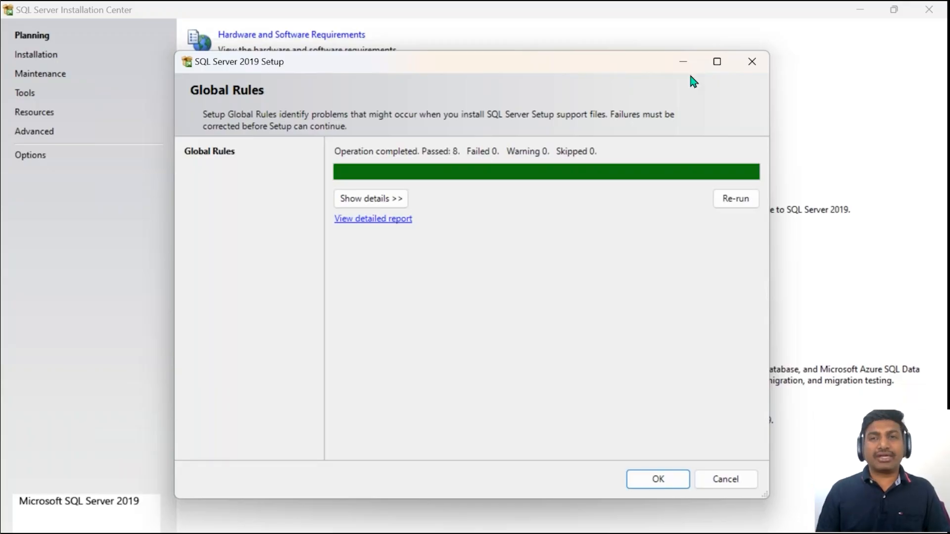
pyautogui.click(714, 65)
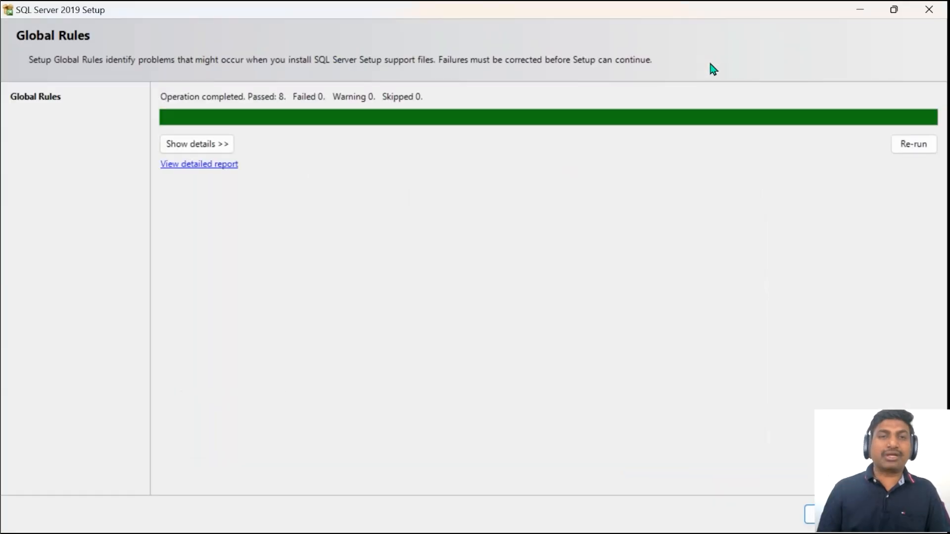
# - Show the details of the Global Rules check and review the individual rules and their statuses
pyautogui.click(220, 146)
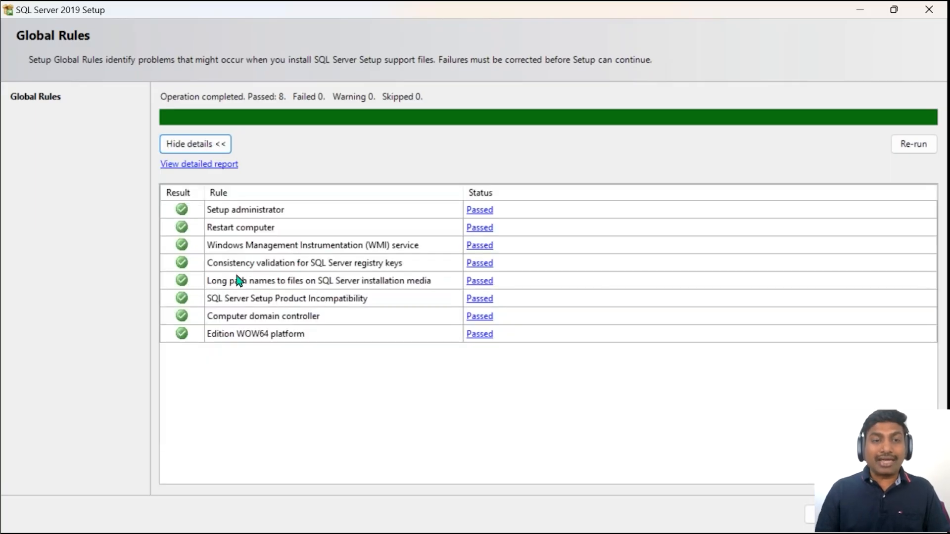
pyautogui.click(231, 249)
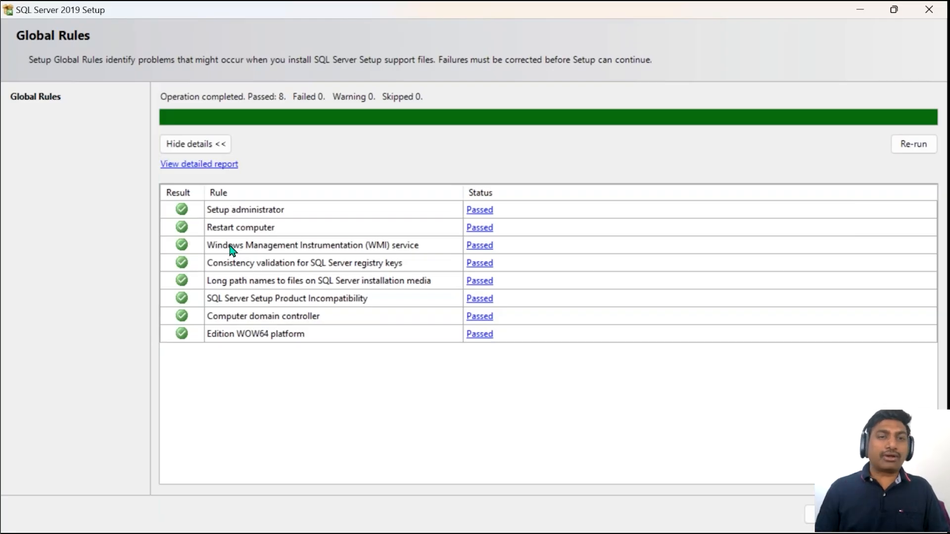
pyautogui.click(227, 281)
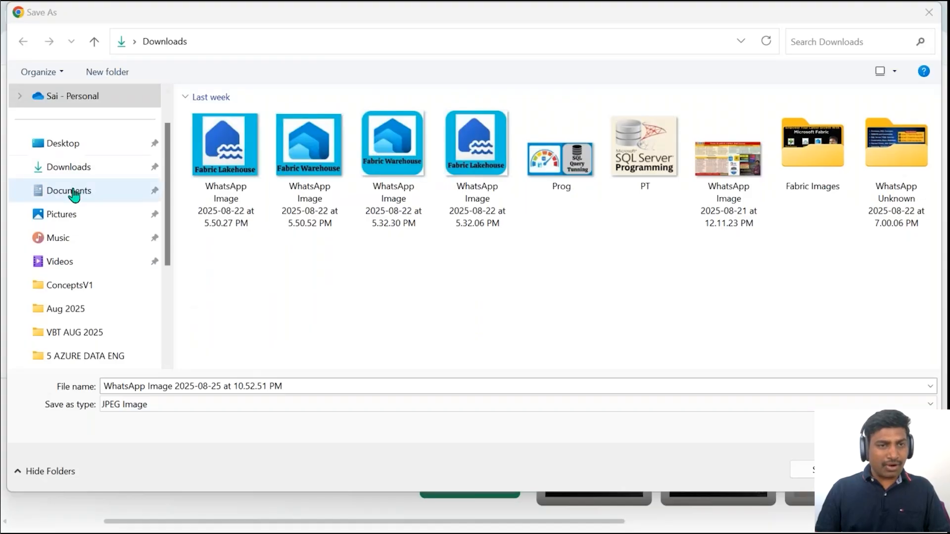
# - Save WhatsApp Image 2025-08-25 at 10.52.51 PM to the Downloads folder and open it enlarged in the photo viewer
pyautogui.click(69, 167)
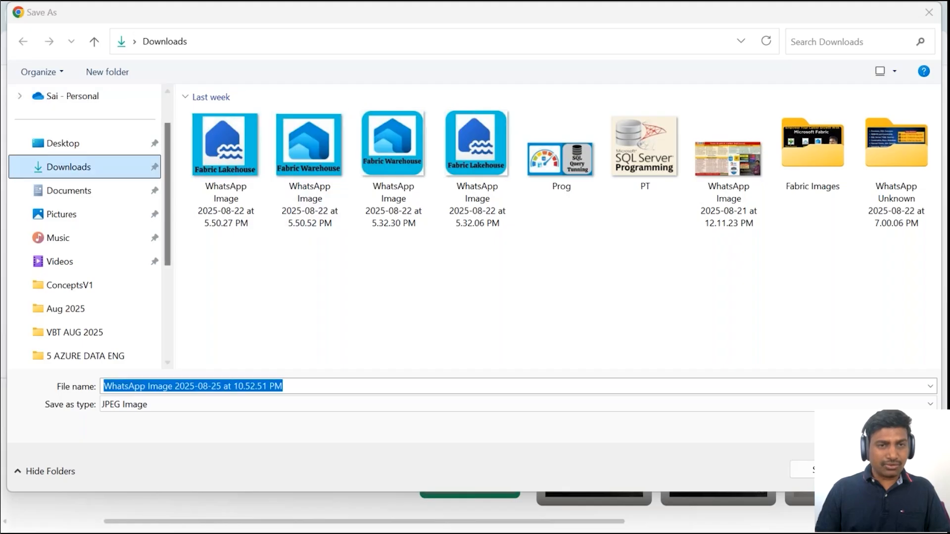
pyautogui.hotkey('alt', 'Tab')
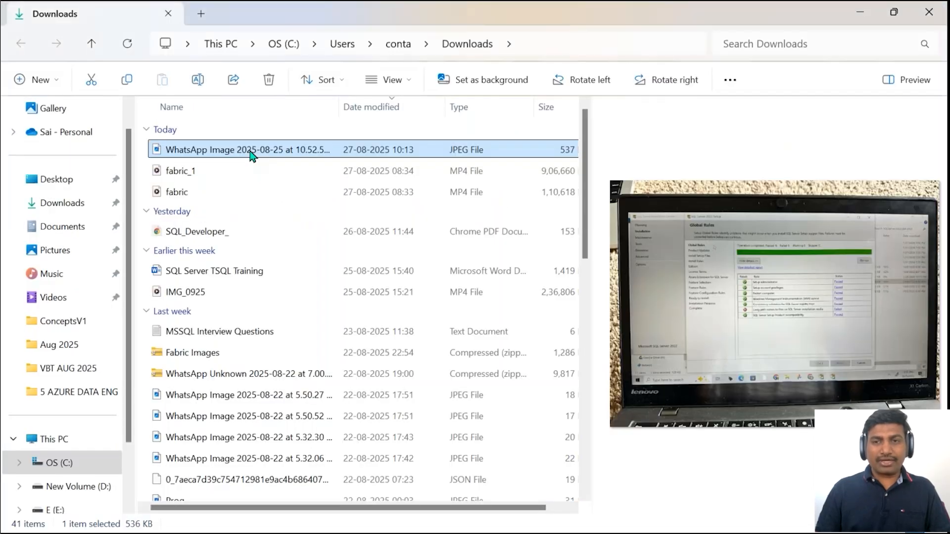
pyautogui.doubleClick(252, 150)
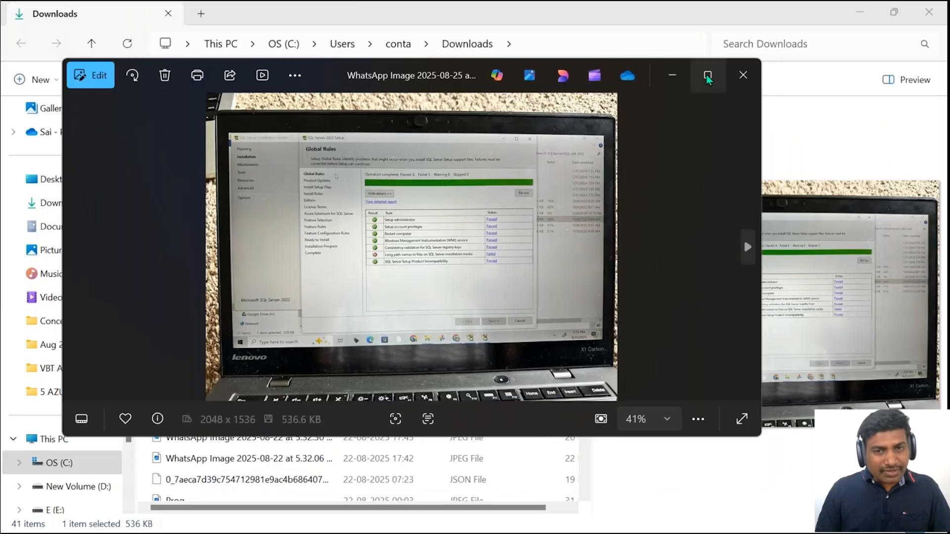
pyautogui.click(708, 74)
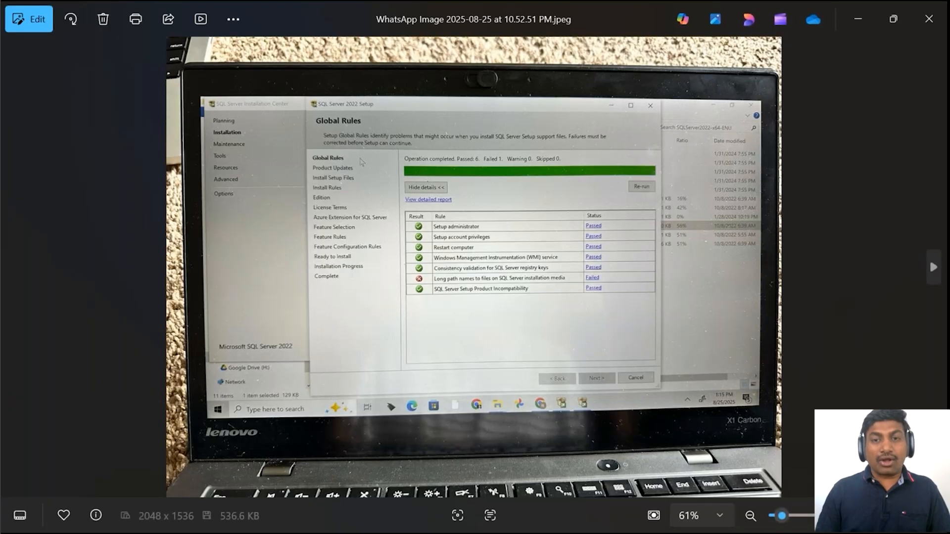
pyautogui.scroll(4, 474, 278)
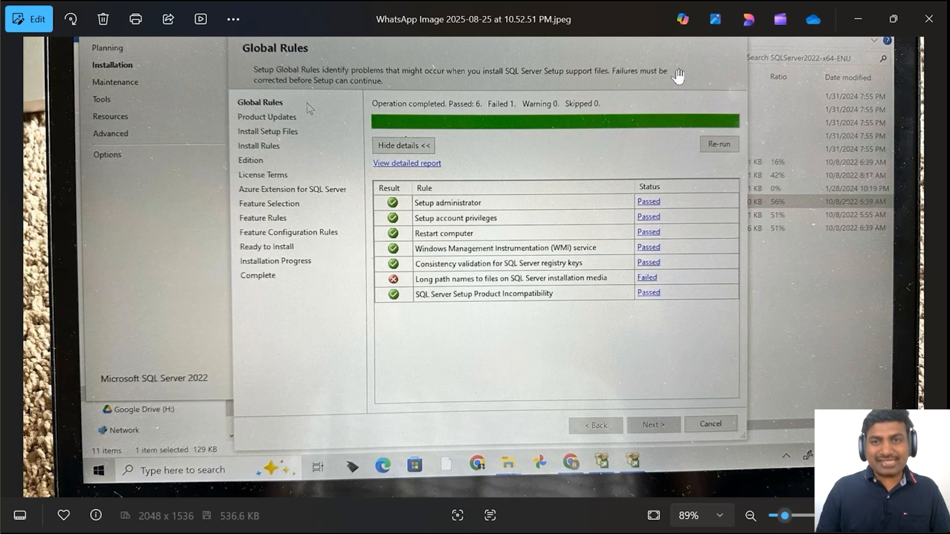
# - Return to the SQL Server Installation Center, rerun the System Configuration Checker, review the detailed rules and close the check
pyautogui.hotkey('alt', 'Tab')
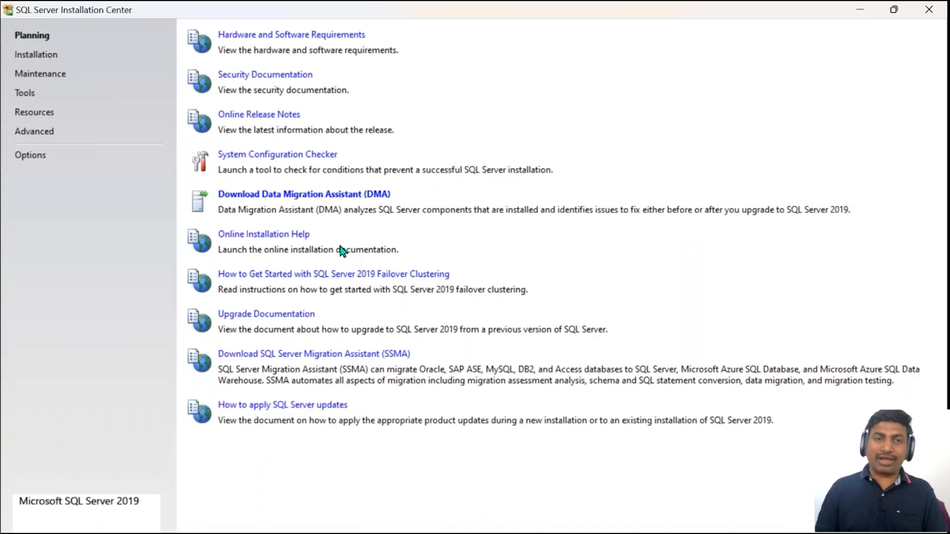
pyautogui.click(40, 38)
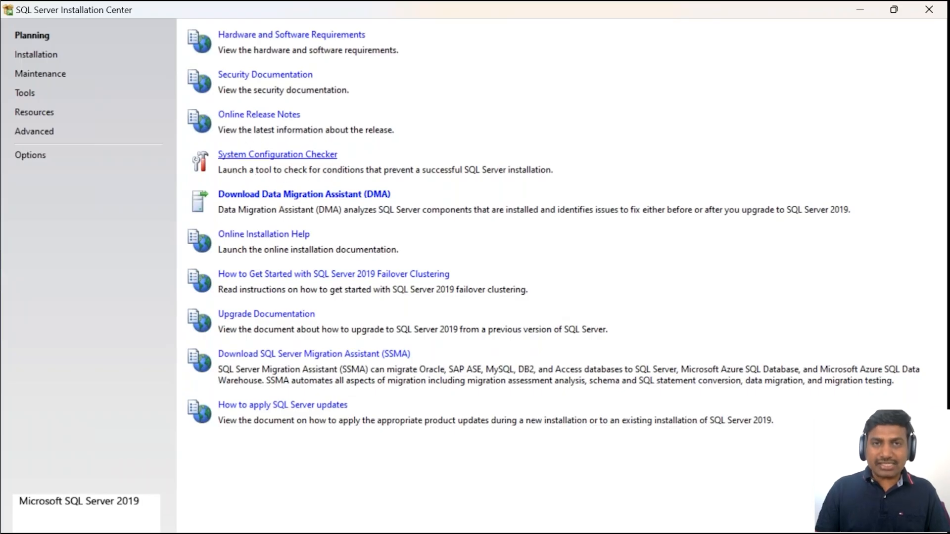
pyautogui.click(316, 155)
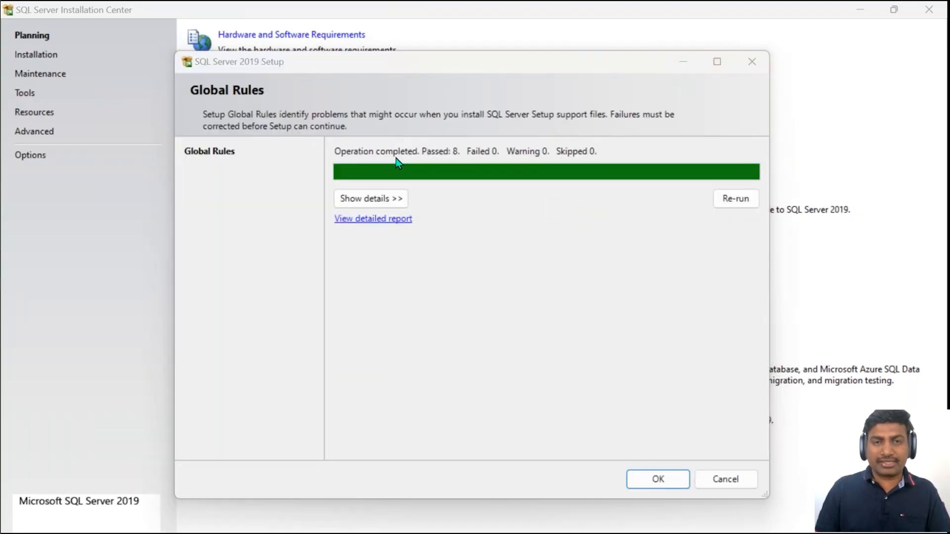
pyautogui.click(355, 200)
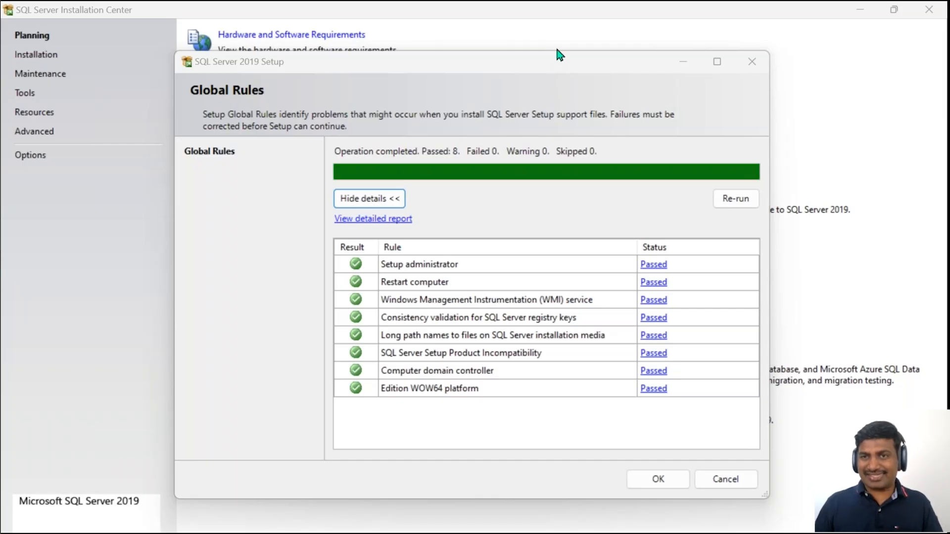
pyautogui.click(658, 480)
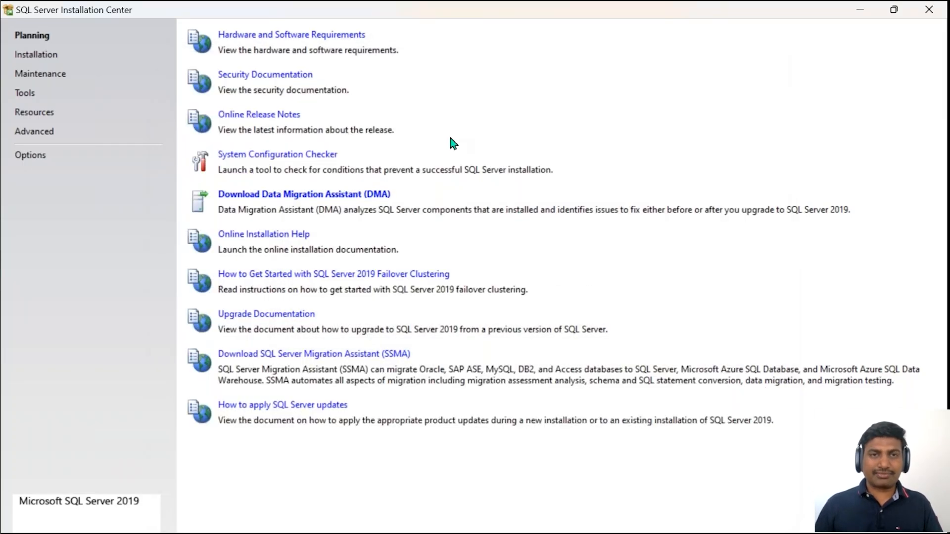
# - Start a new SQL Server stand-alone installation and continue past Microsoft Update without enabling update checks
pyautogui.click(36, 57)
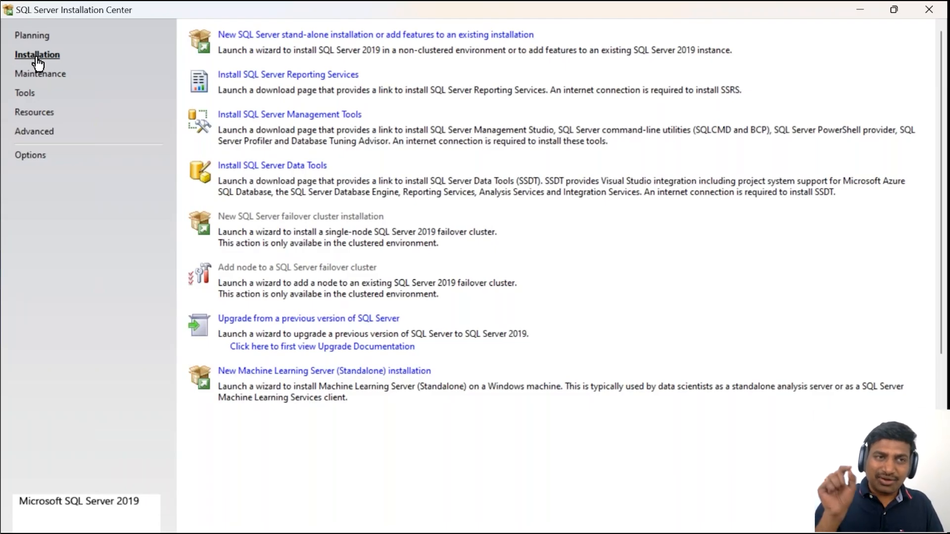
pyautogui.click(224, 37)
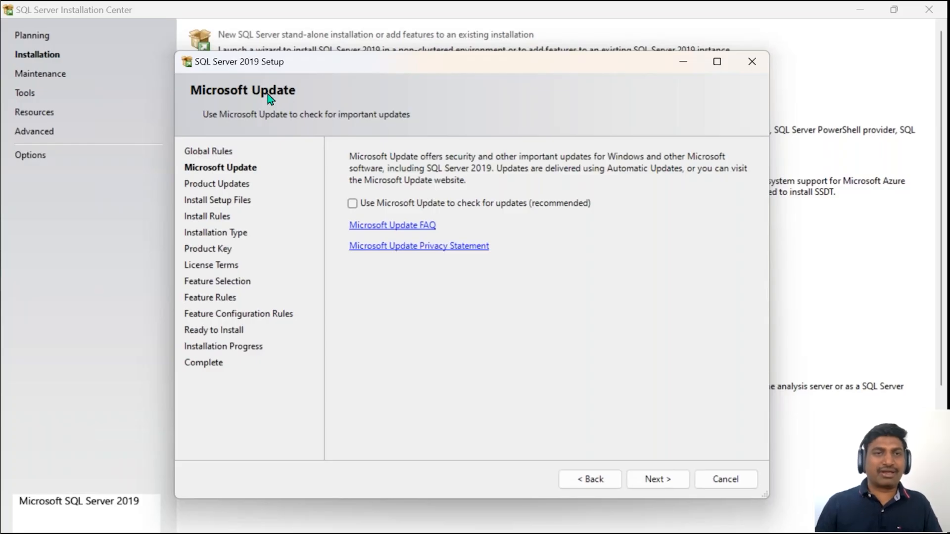
pyautogui.click(653, 477)
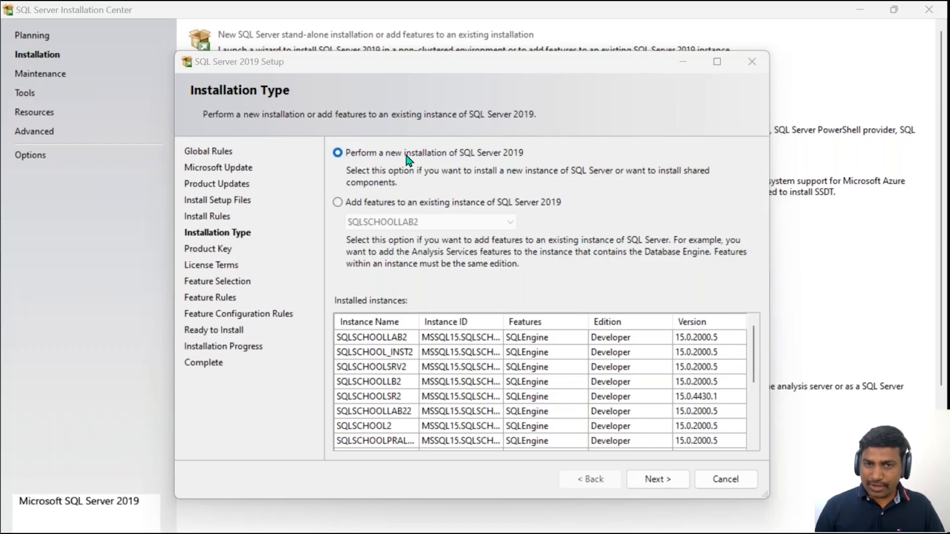
# - Choose adding features to an existing SQL Server 2019 instance and annotate the installation type options with freehand check marks
pyautogui.click(360, 205)
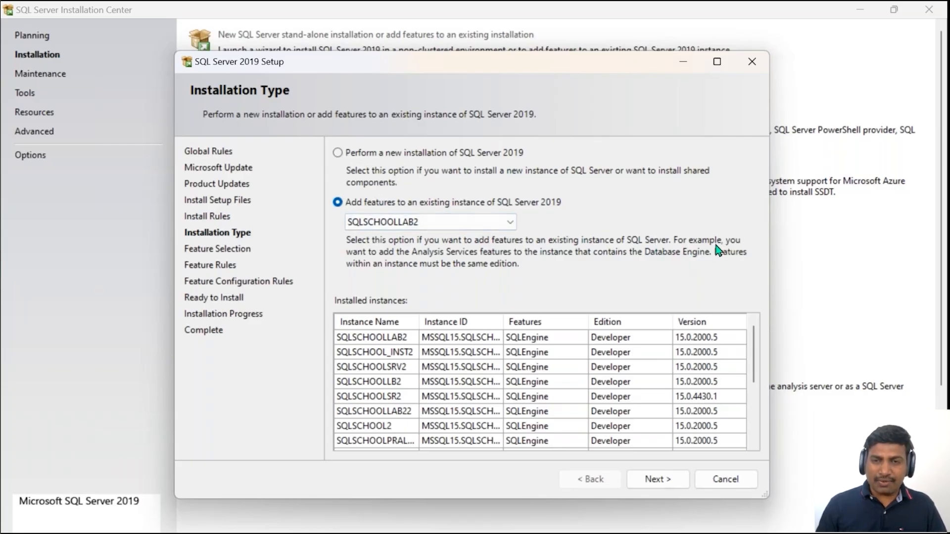
pyautogui.click(779, 205)
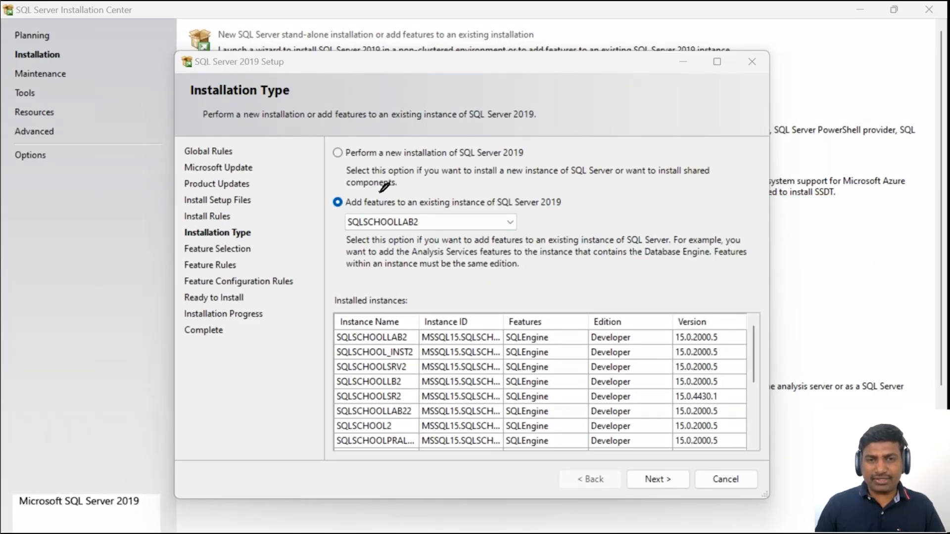
pyautogui.moveTo(380, 192); pyautogui.dragTo(429, 162)
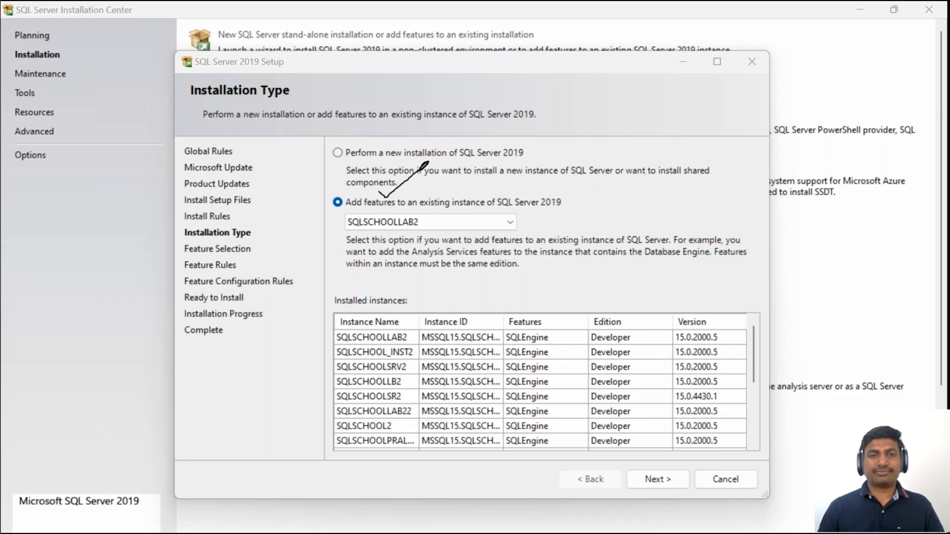
pyautogui.moveTo(654, 240); pyautogui.dragTo(687, 218)
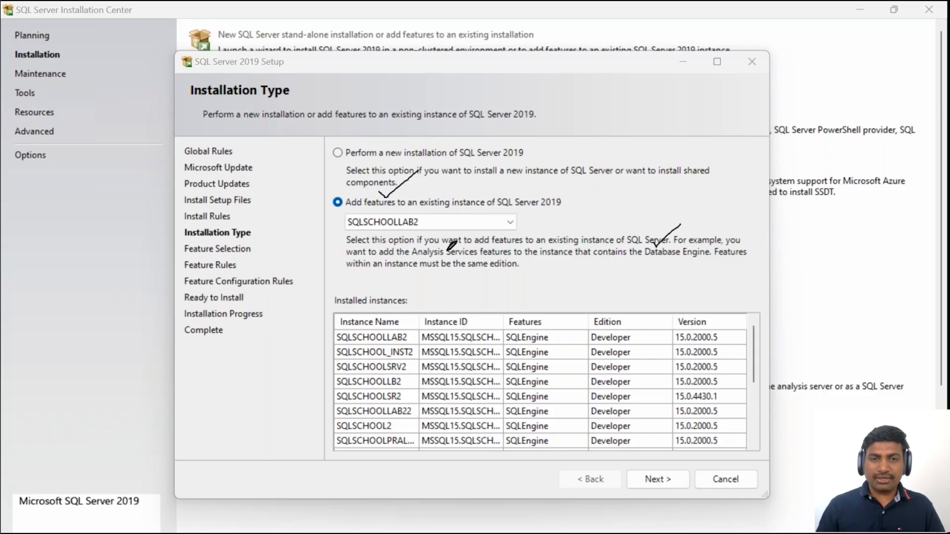
pyautogui.moveTo(418, 240); pyautogui.dragTo(444, 228)
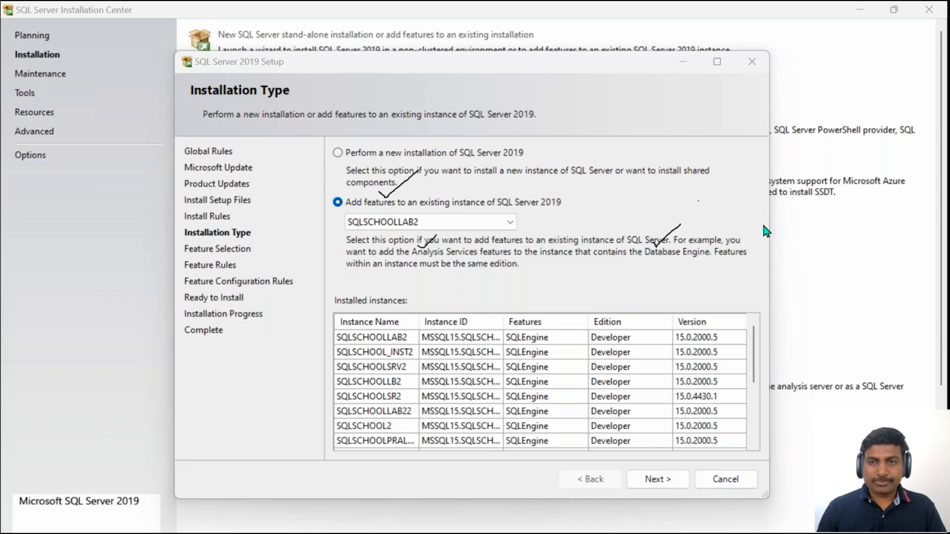
# - Choose a new installation of SQL Server 2019, visit the Product Key page and return to Installation Type
pyautogui.click(379, 154)
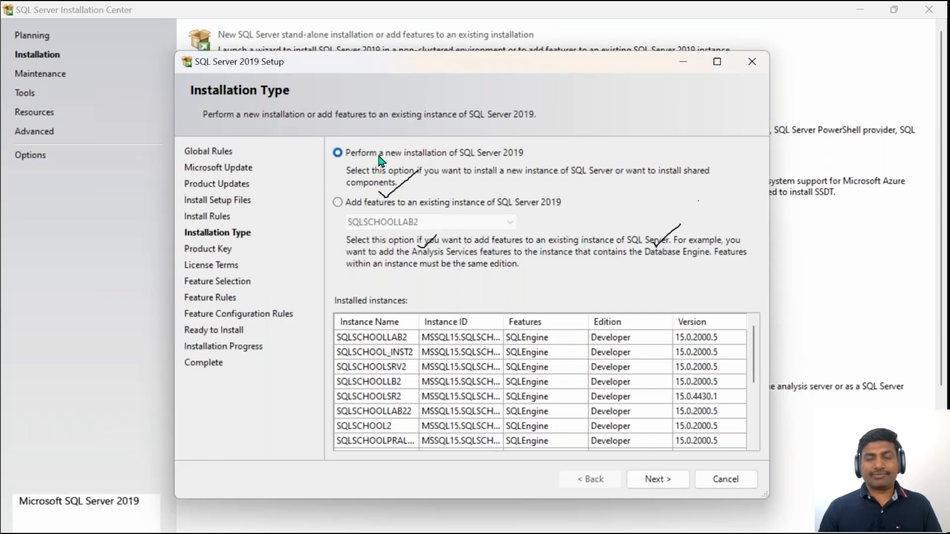
pyautogui.click(658, 479)
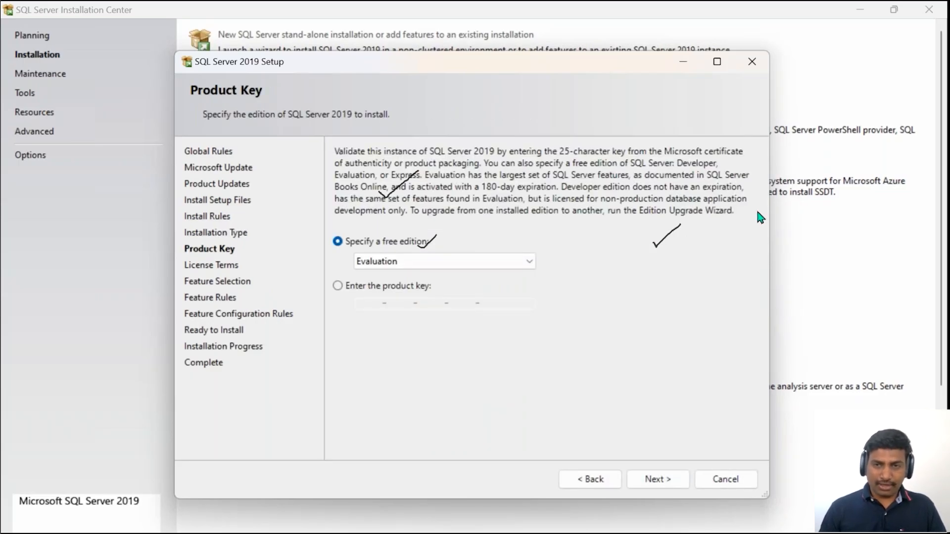
pyautogui.click(763, 253)
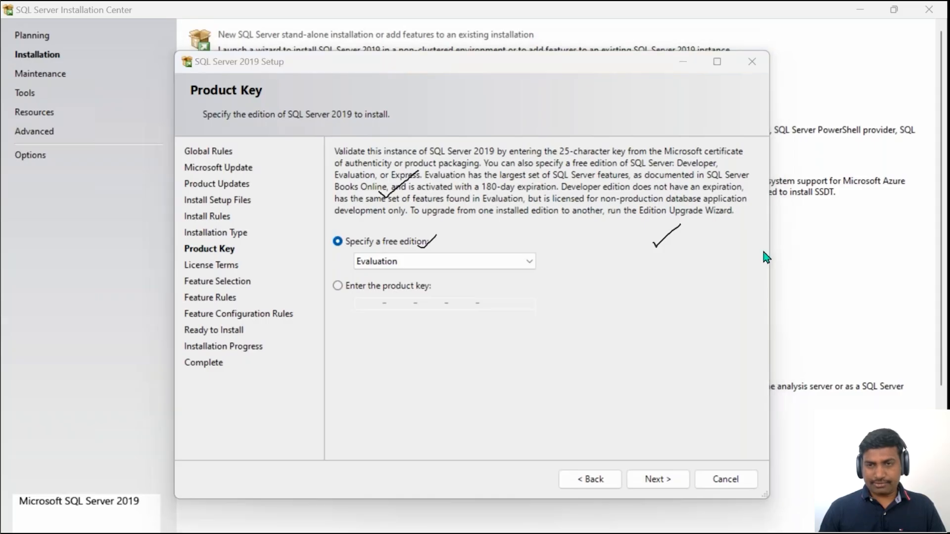
pyautogui.click(600, 479)
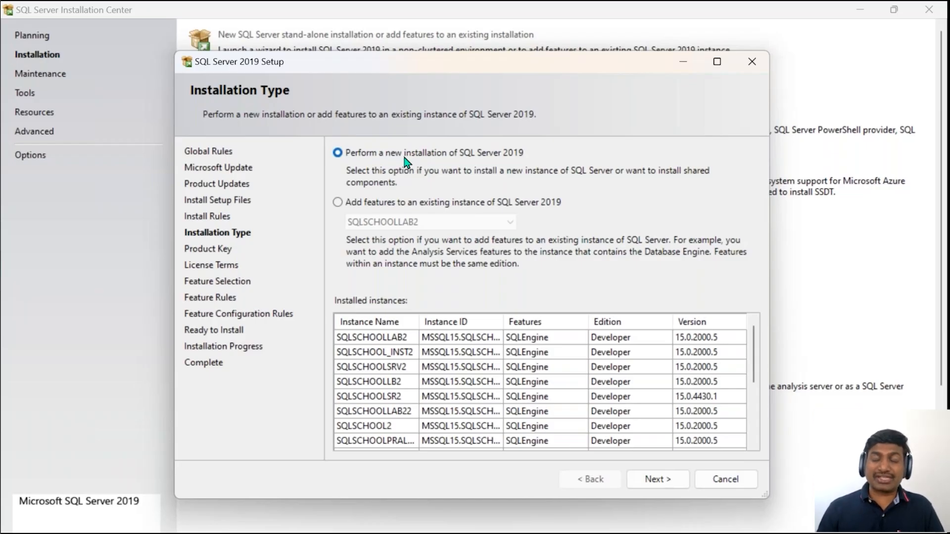
# - Compare both installation types, view the existing instances available for added features, and reselect a new installation of SQL Server 2019
pyautogui.click(382, 204)
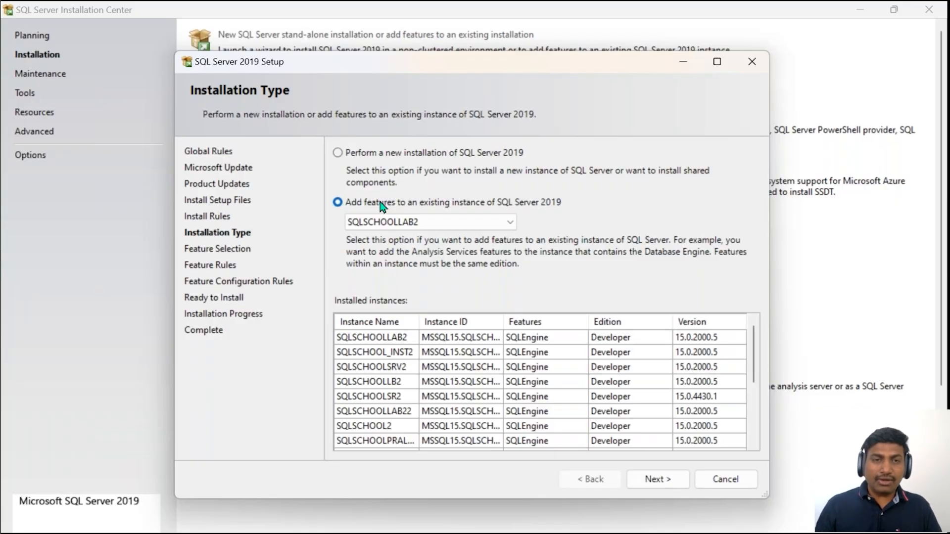
pyautogui.click(382, 154)
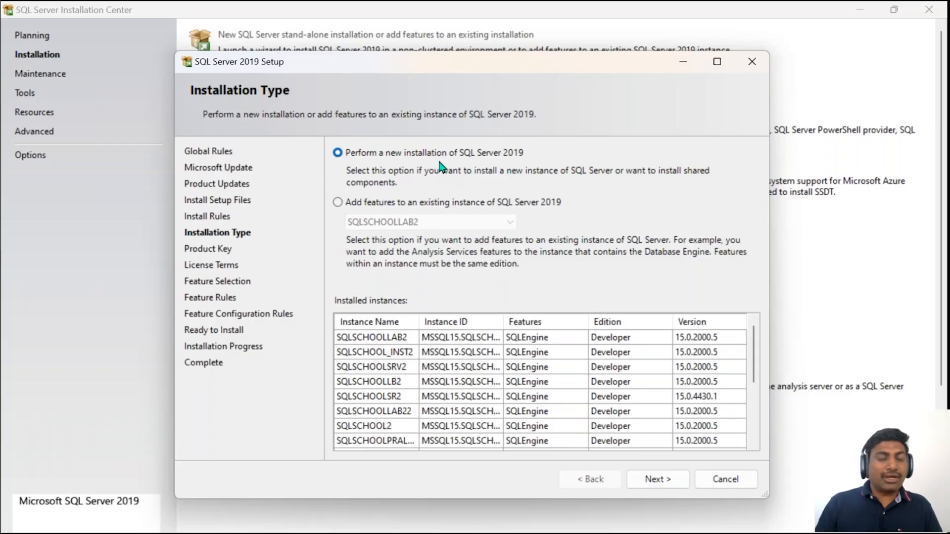
pyautogui.click(401, 203)
pyautogui.click(433, 223)
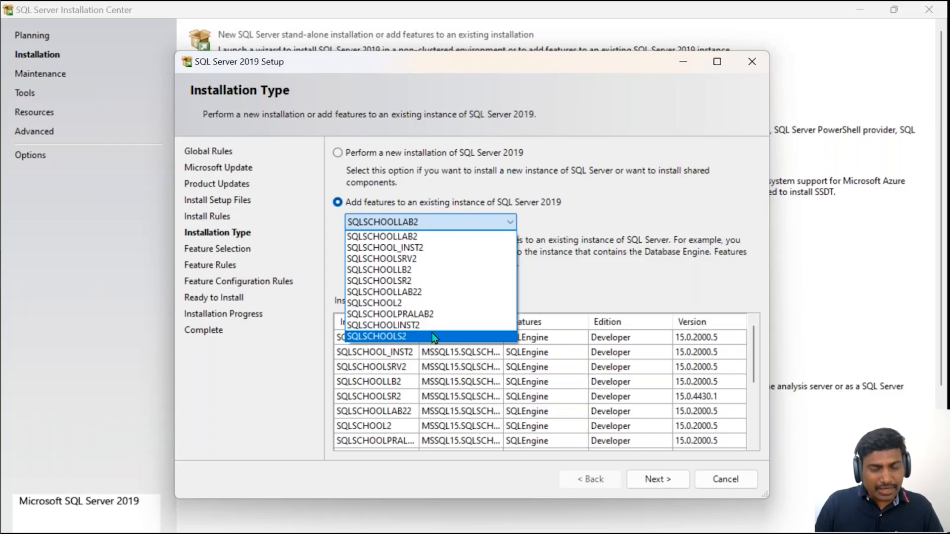
pyautogui.click(552, 207)
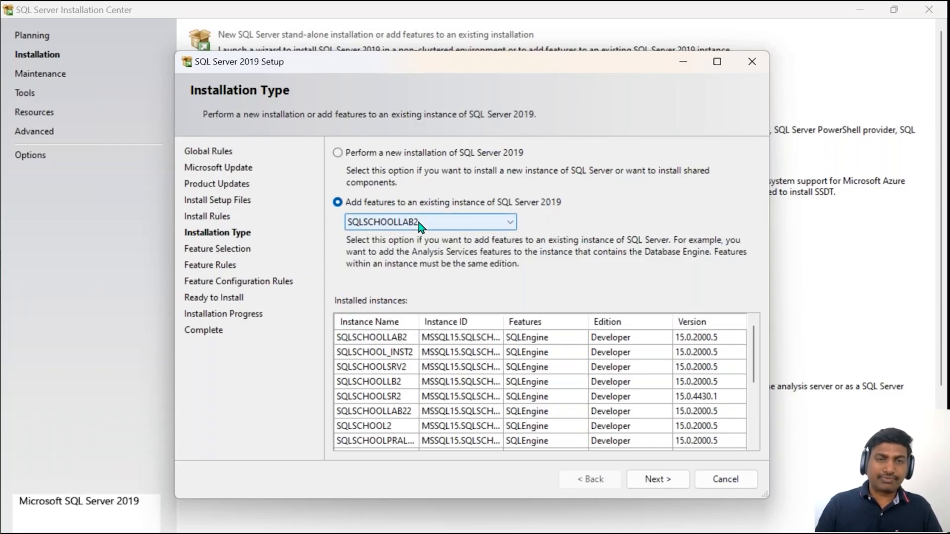
pyautogui.click(381, 157)
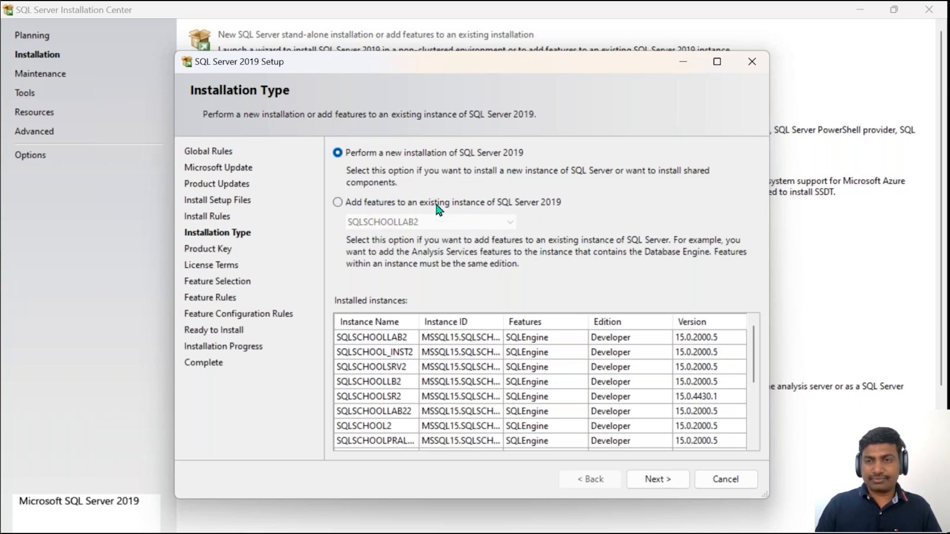
pyautogui.click(779, 231)
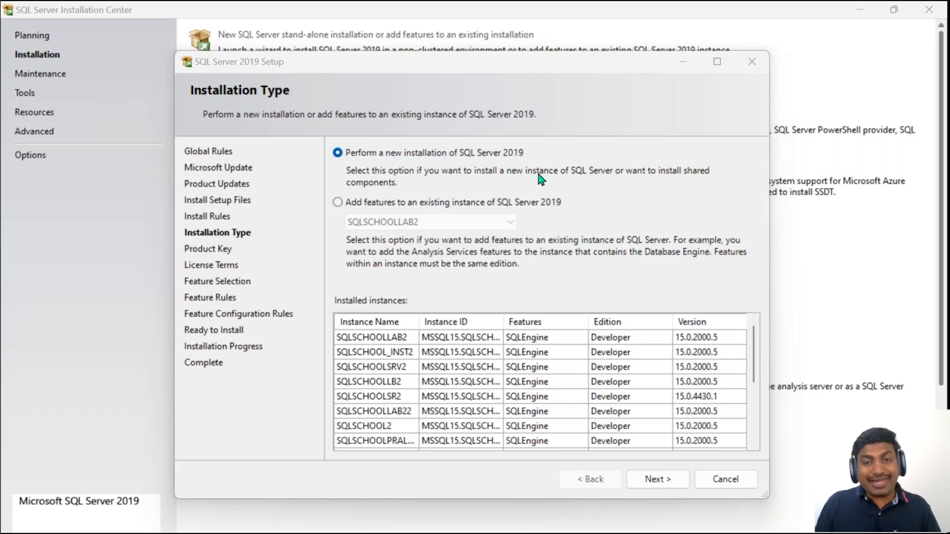
pyautogui.press('ctrl')
pyautogui.press('ctrl')
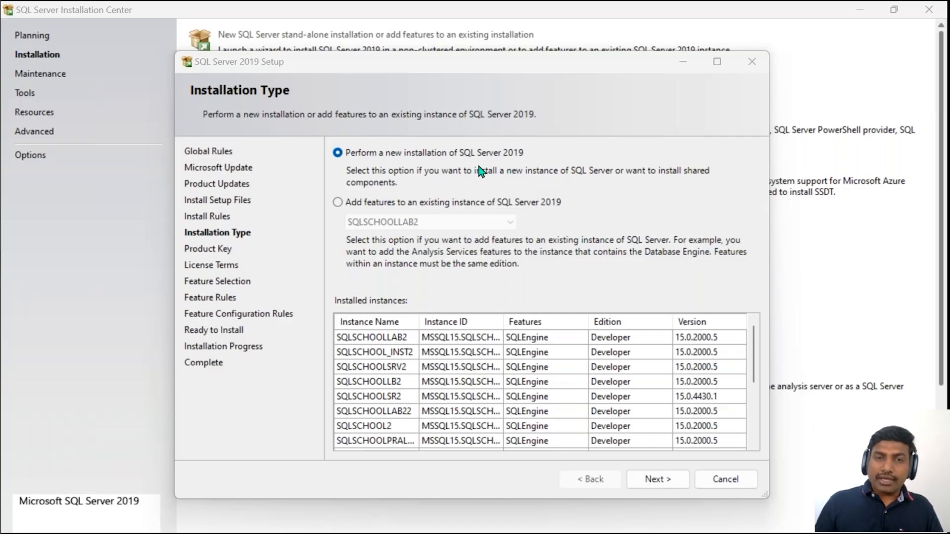
pyautogui.press('ctrl')
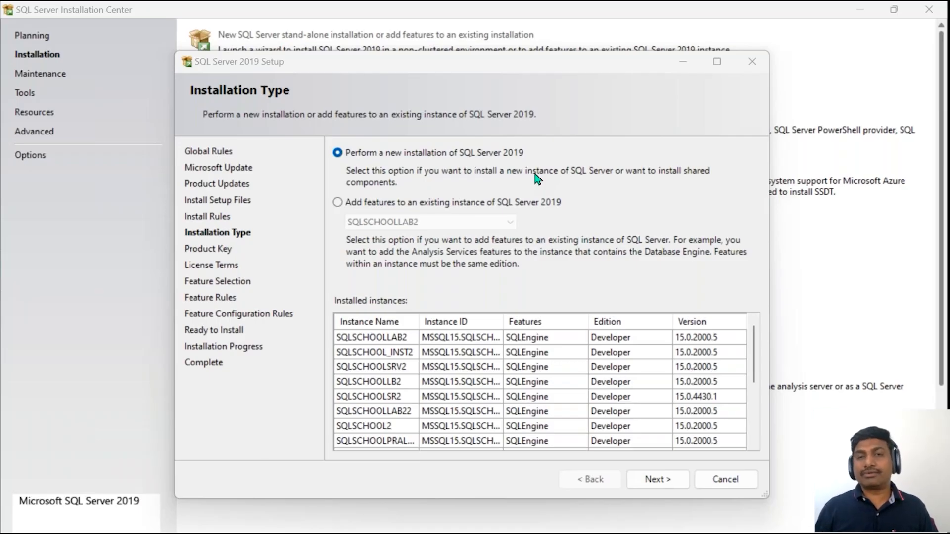
# - Continue to the Product Key page and set the free edition to Developer
pyautogui.click(647, 481)
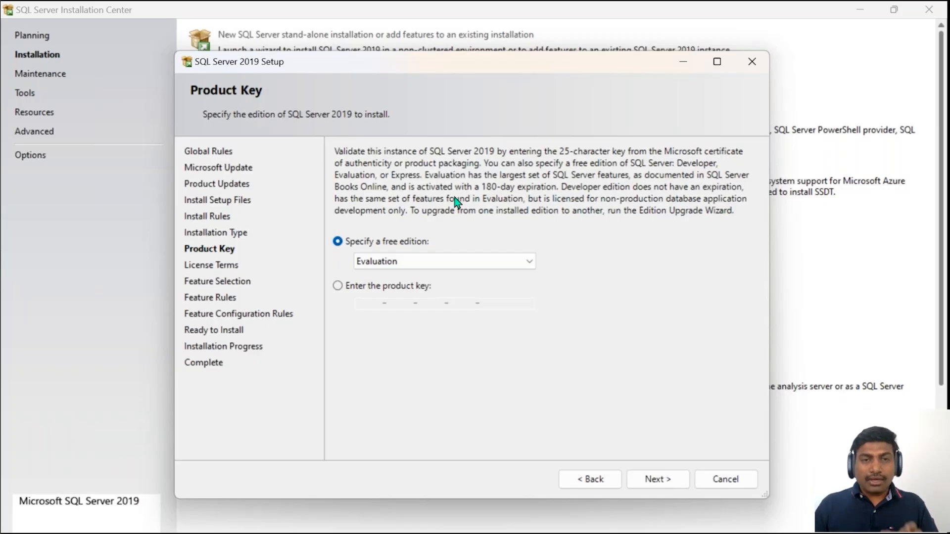
pyautogui.click(447, 257)
pyautogui.click(430, 286)
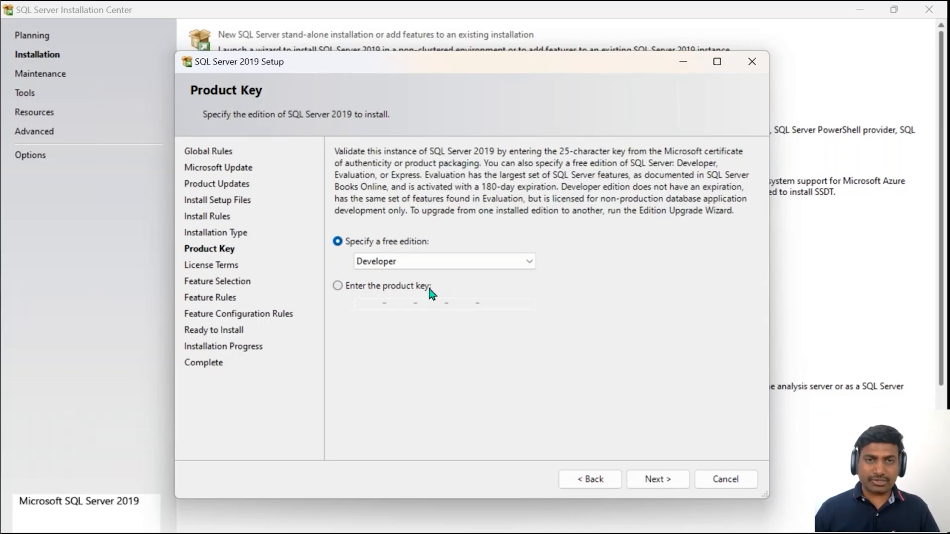
# - Compare the available free editions, trying Evaluation and reselecting Developer
pyautogui.click(428, 266)
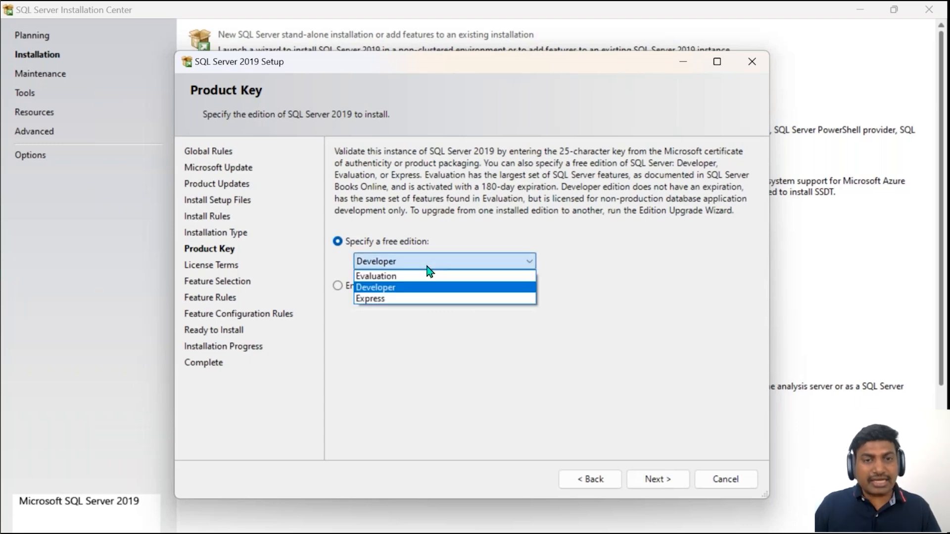
pyautogui.click(422, 277)
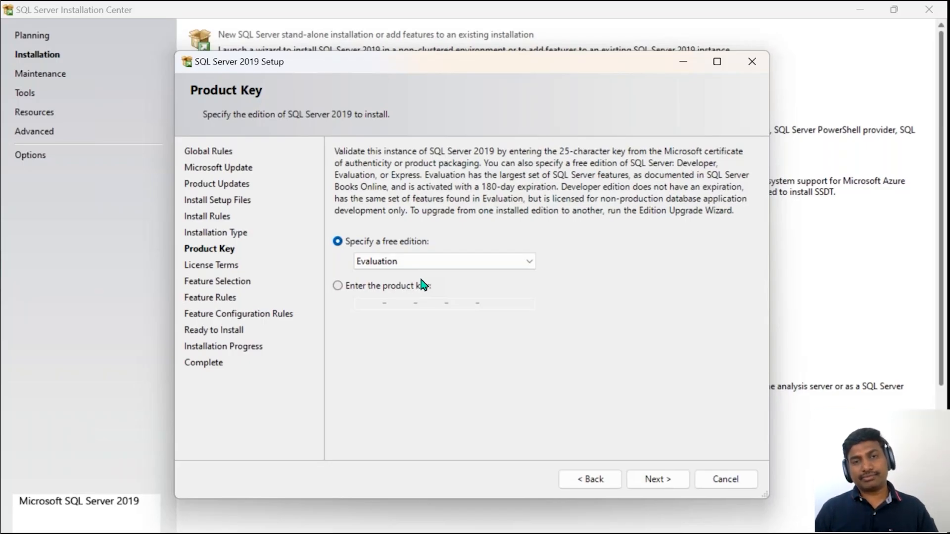
pyautogui.click(424, 262)
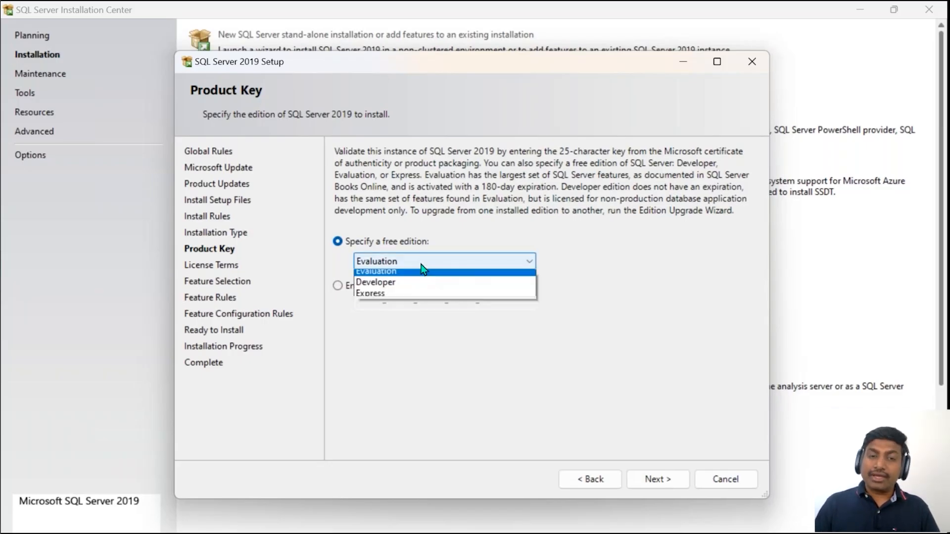
pyautogui.click(421, 288)
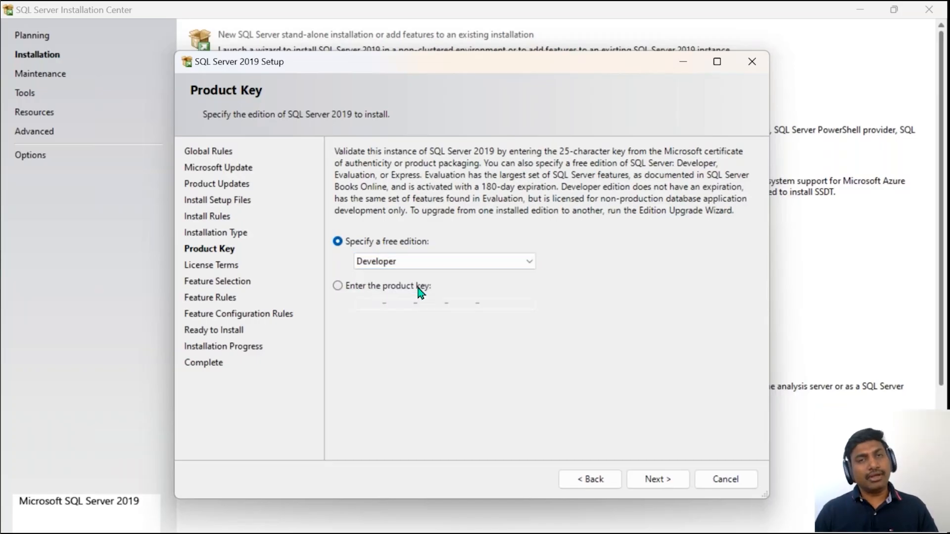
pyautogui.click(425, 262)
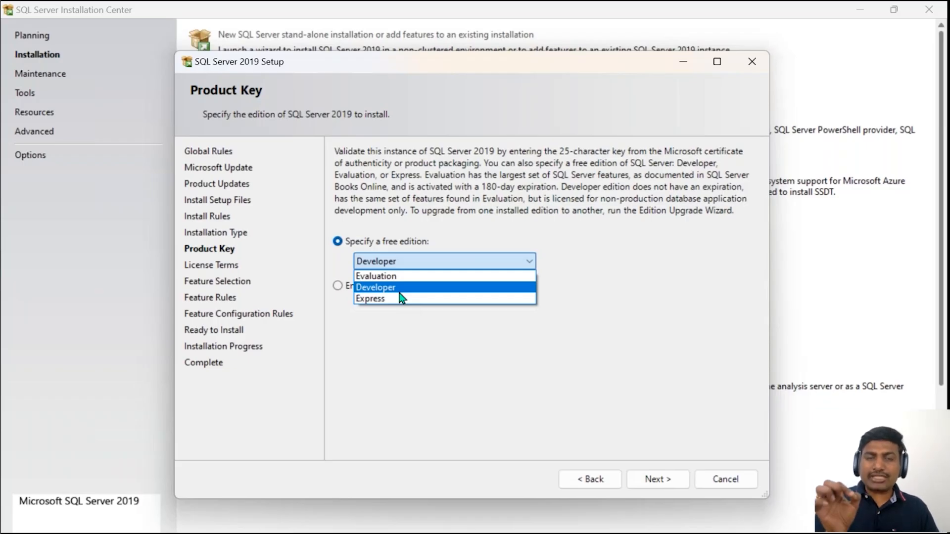
pyautogui.click(401, 292)
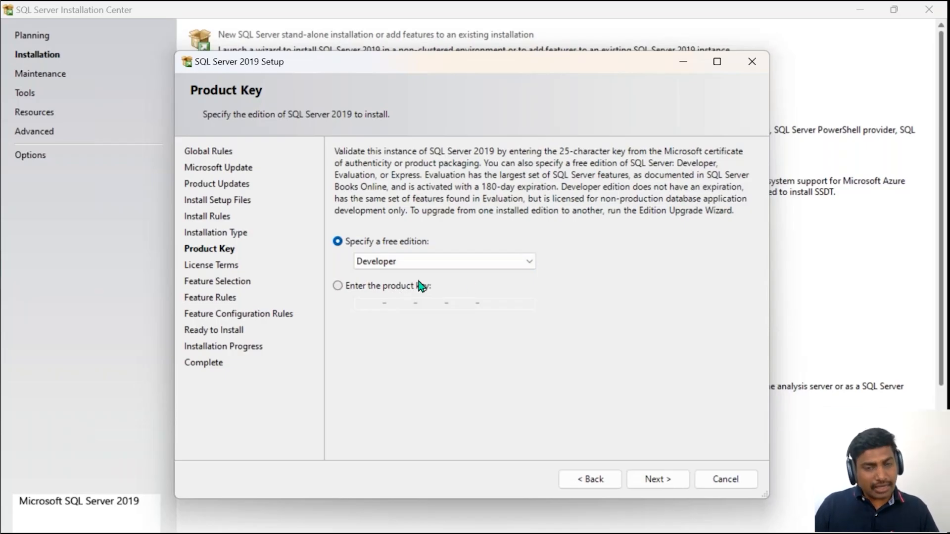
# - Continue to the License Terms page, accept the license terms and proceed to Feature Selection
pyautogui.click(649, 482)
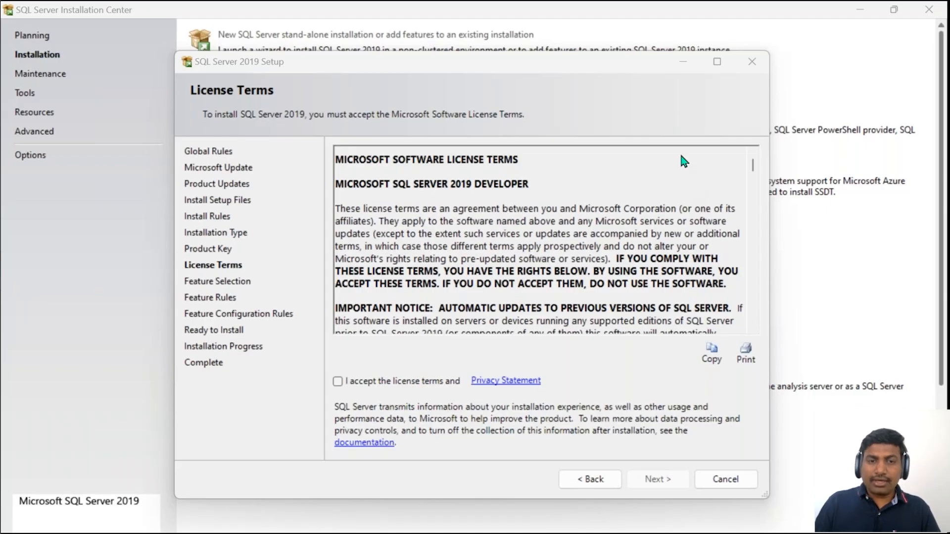
pyautogui.click(390, 388)
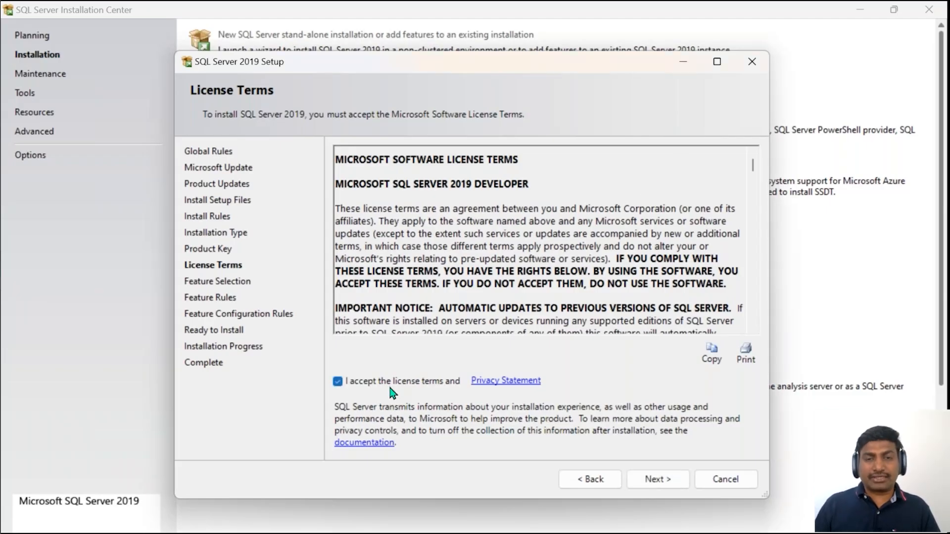
pyautogui.click(658, 479)
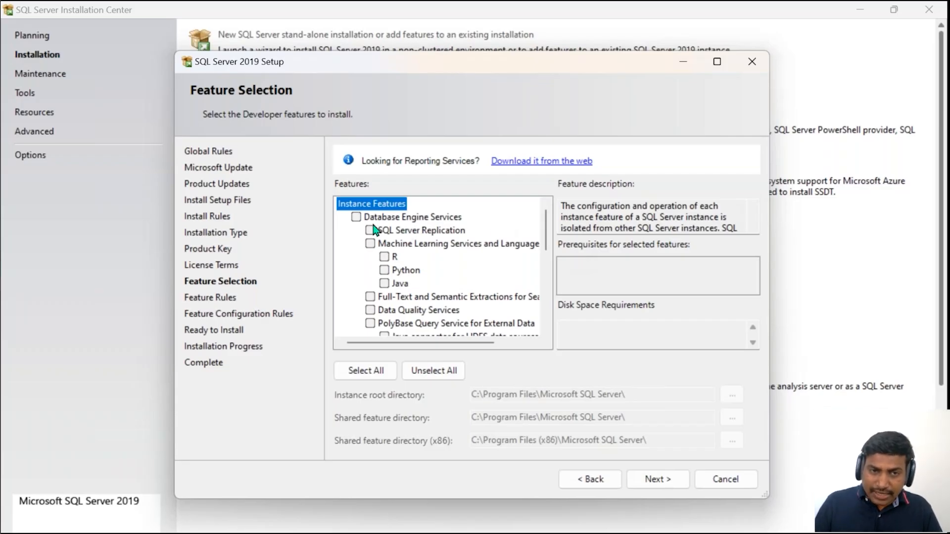
# - Select Database Engine Services for installation and view its feature description
pyautogui.click(356, 218)
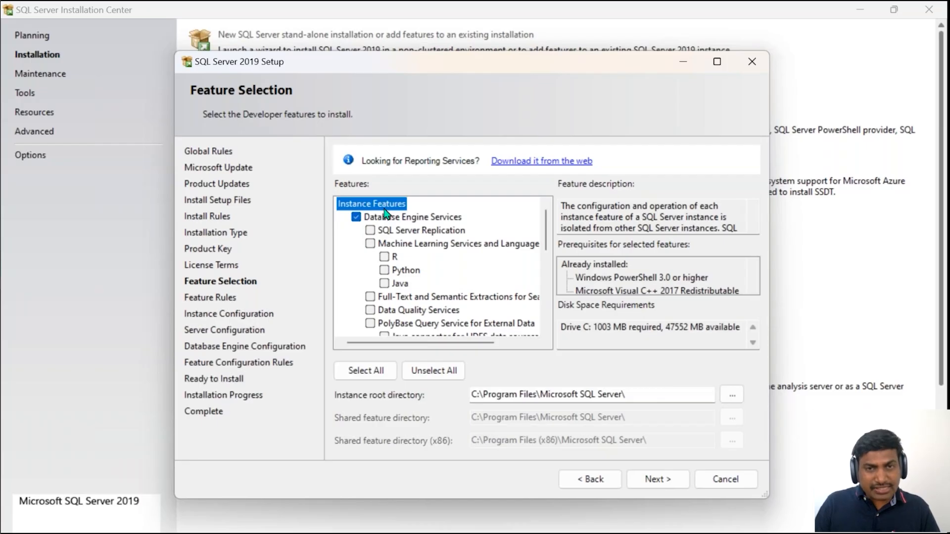
pyautogui.click(383, 207)
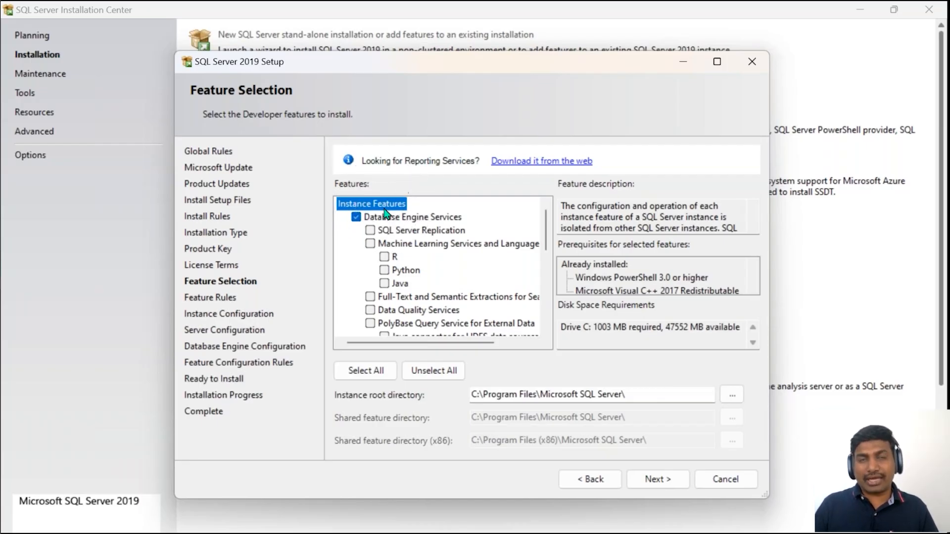
pyautogui.click(393, 218)
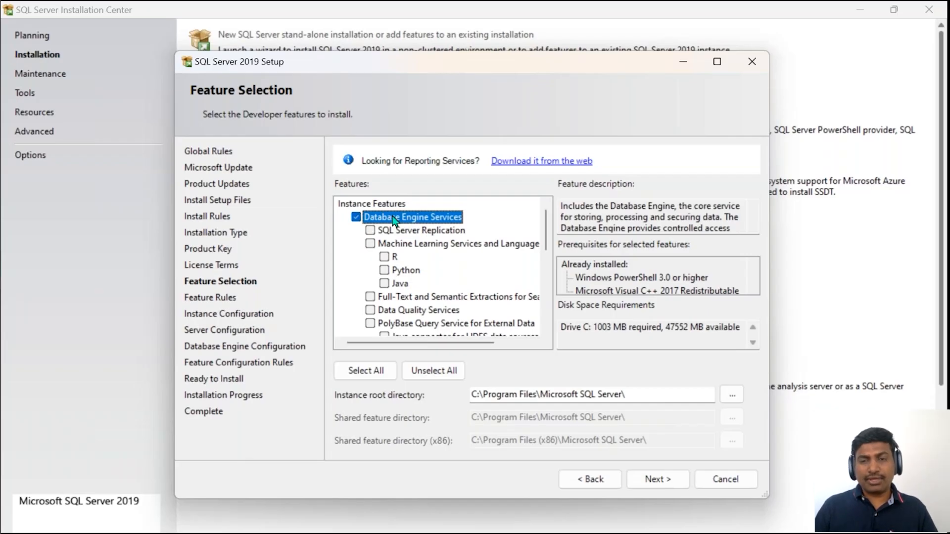
# - Check the instance root directory and disk space requirements, and continue to Instance Configuration
pyautogui.moveTo(476, 392); pyautogui.dragTo(627, 394)
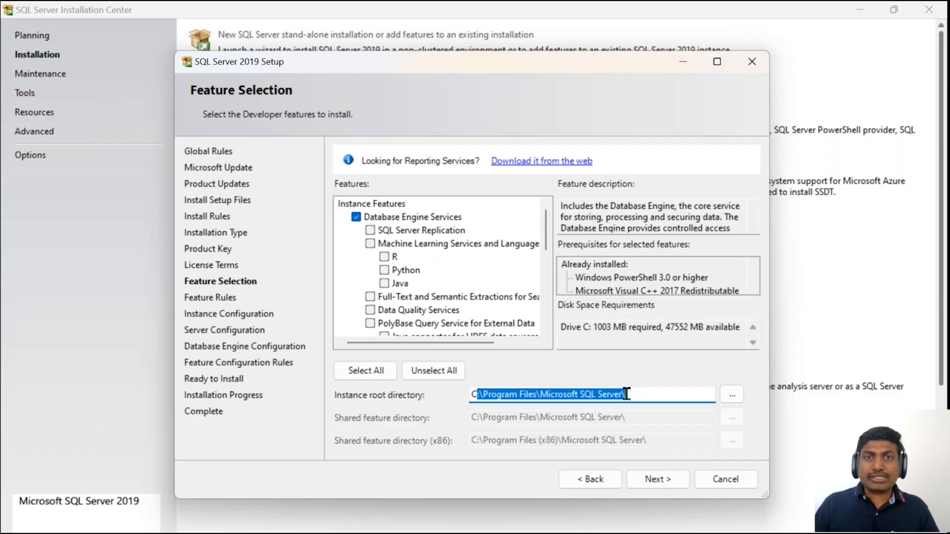
pyautogui.moveTo(594, 327); pyautogui.dragTo(611, 332)
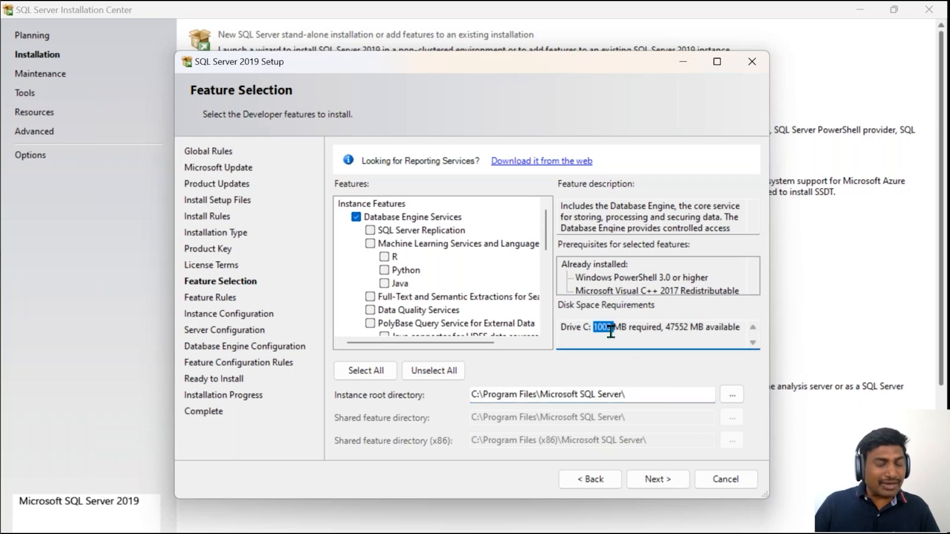
pyautogui.click(371, 204)
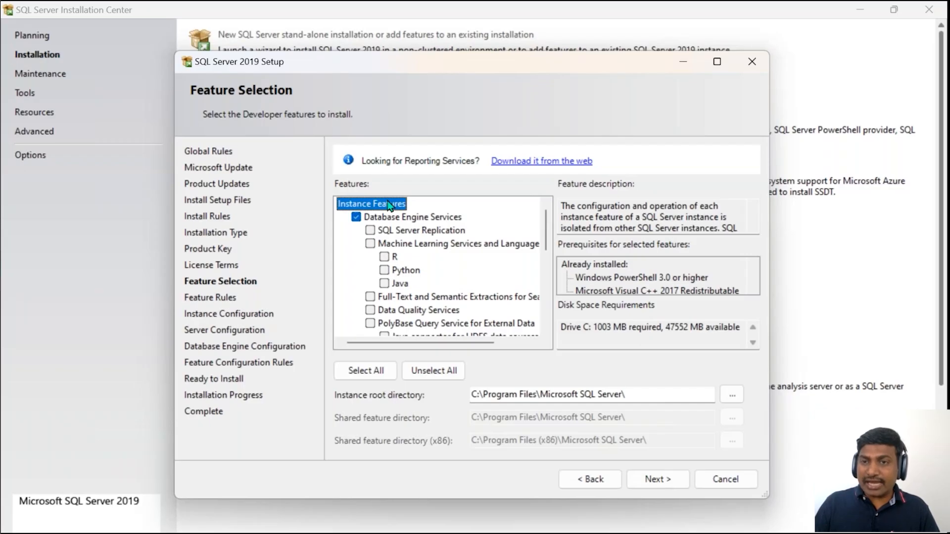
pyautogui.click(781, 163)
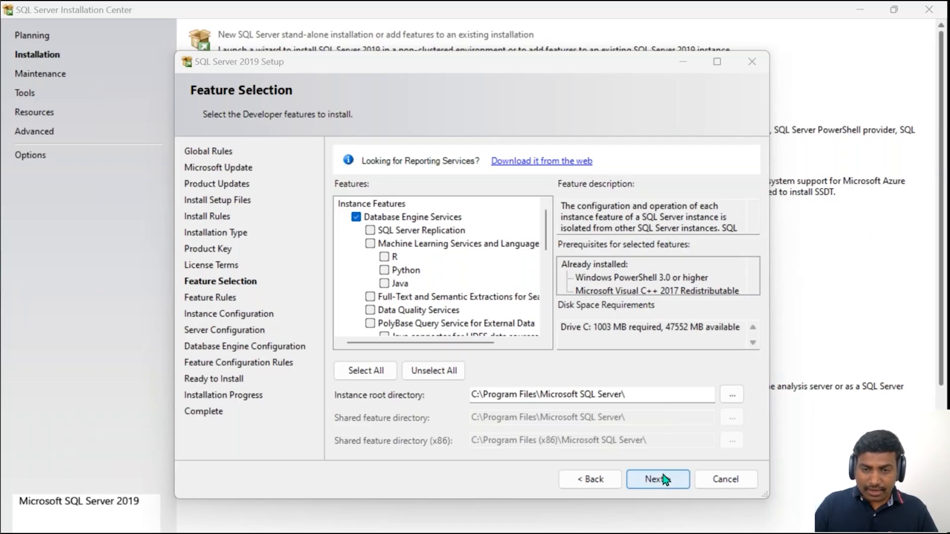
pyautogui.click(663, 480)
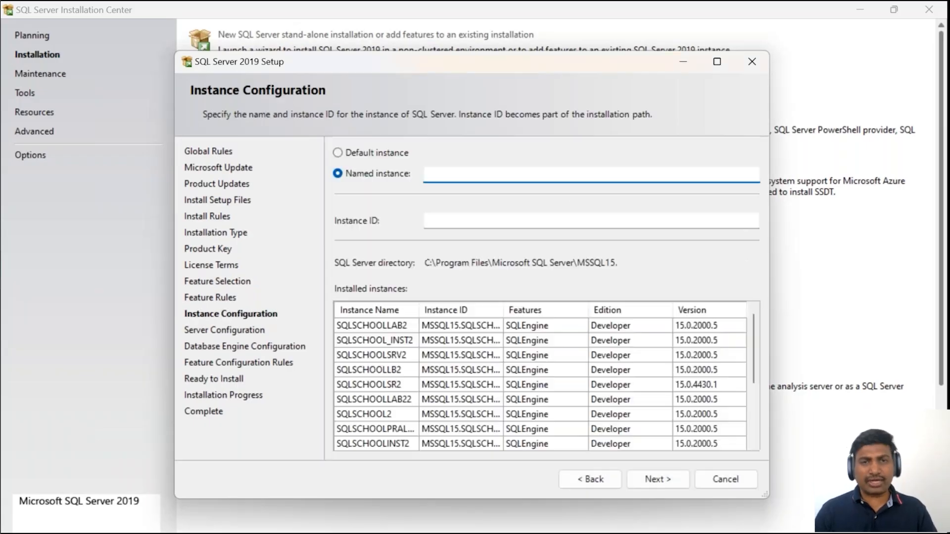
# - Review the installed instance names and set both the named instance and its instance ID to SQLSCHOOLDEMO2
pyautogui.moveTo(753, 334); pyautogui.dragTo(753, 391)
pyautogui.moveTo(419, 309); pyautogui.dragTo(475, 312)
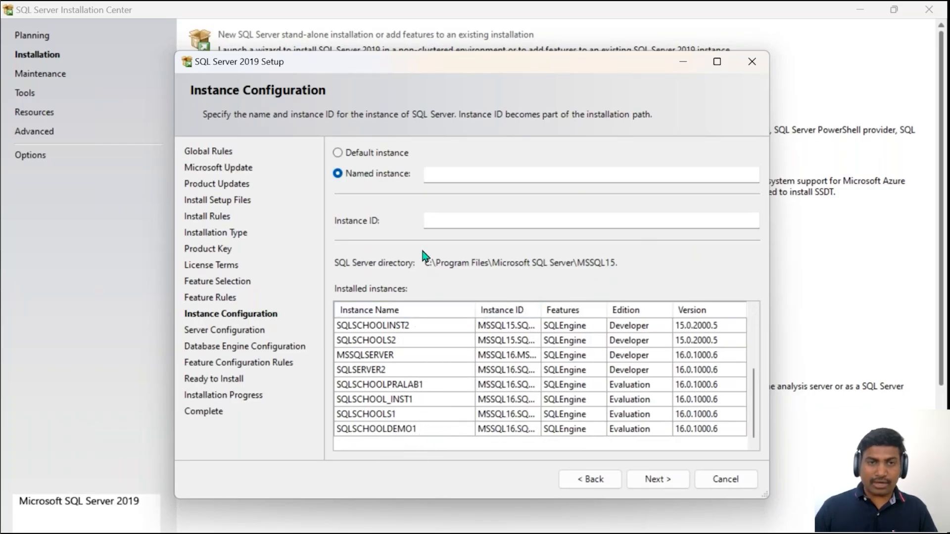
pyautogui.click(436, 177)
pyautogui.write('SQLSC')
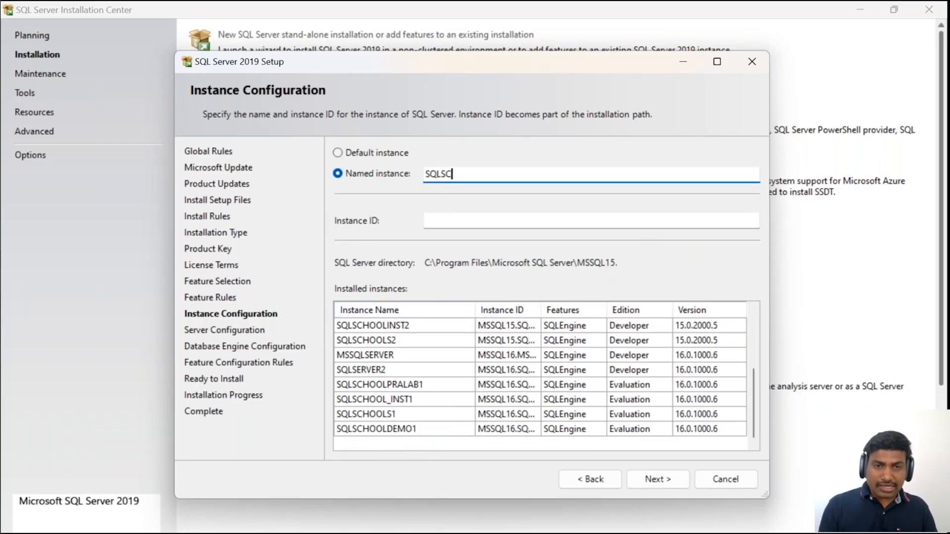
pyautogui.write('HOOLDEMO02')
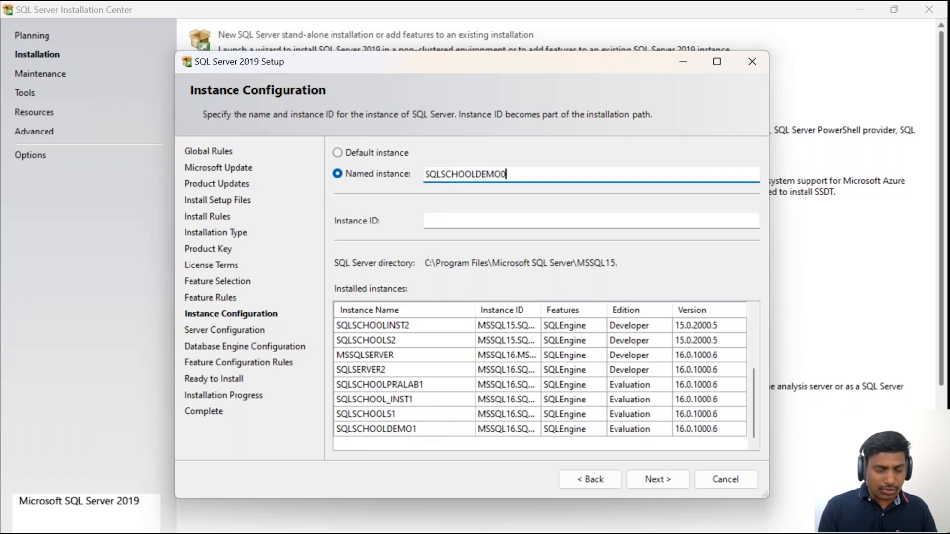
pyautogui.press('BackSpace')
pyautogui.press('BackSpace')
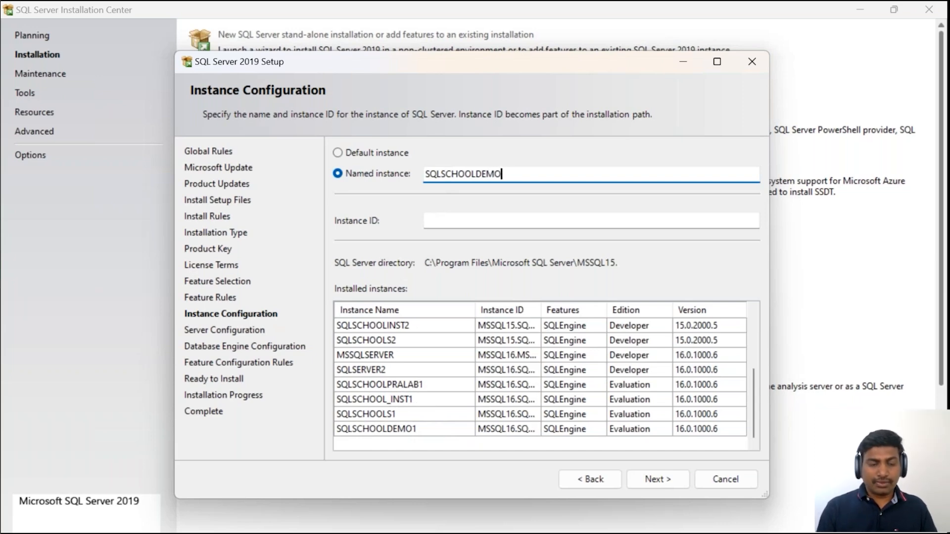
pyautogui.write('2')
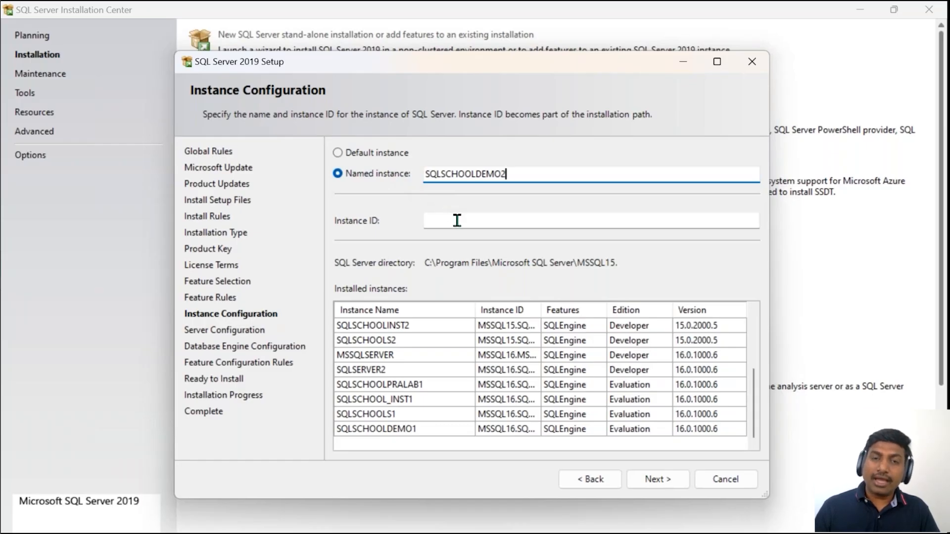
pyautogui.click(587, 217)
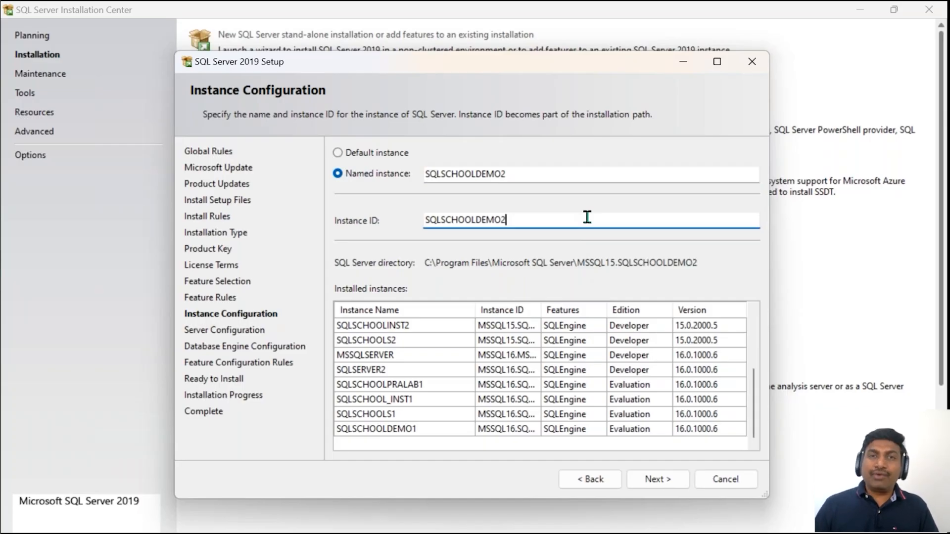
pyautogui.moveTo(516, 218); pyautogui.dragTo(413, 217)
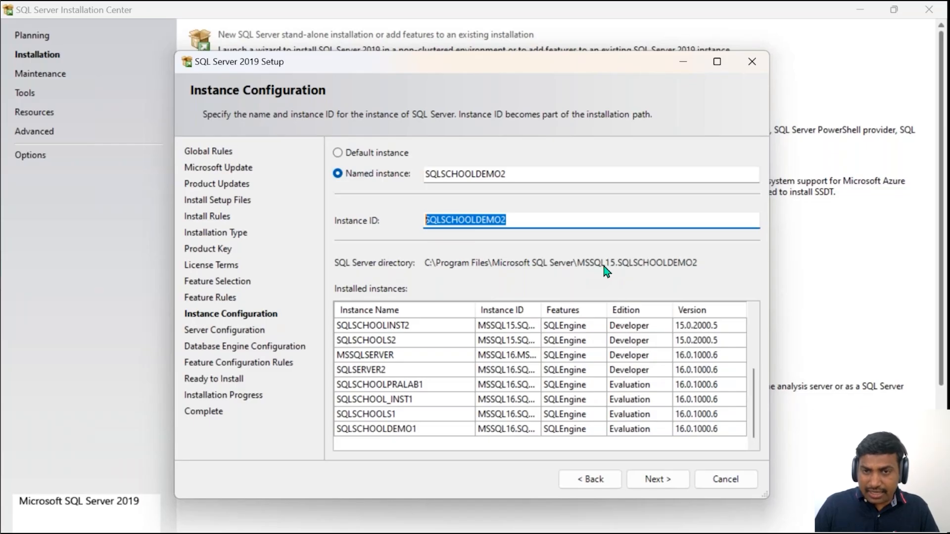
# - Browse the open windows to switch away from the SQL Server 2019 setup wizard
pyautogui.press('ctrl')
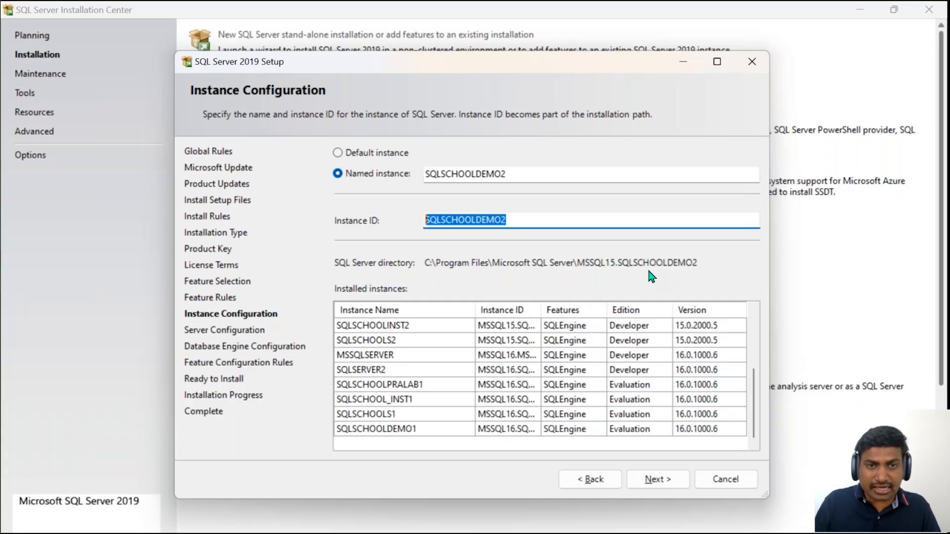
pyautogui.hotkey('alt', 'Tab')
pyautogui.hotkey('alt', 'Tab')
pyautogui.hotkey('alt', 'Tab')
pyautogui.hotkey('alt', 'Tab')
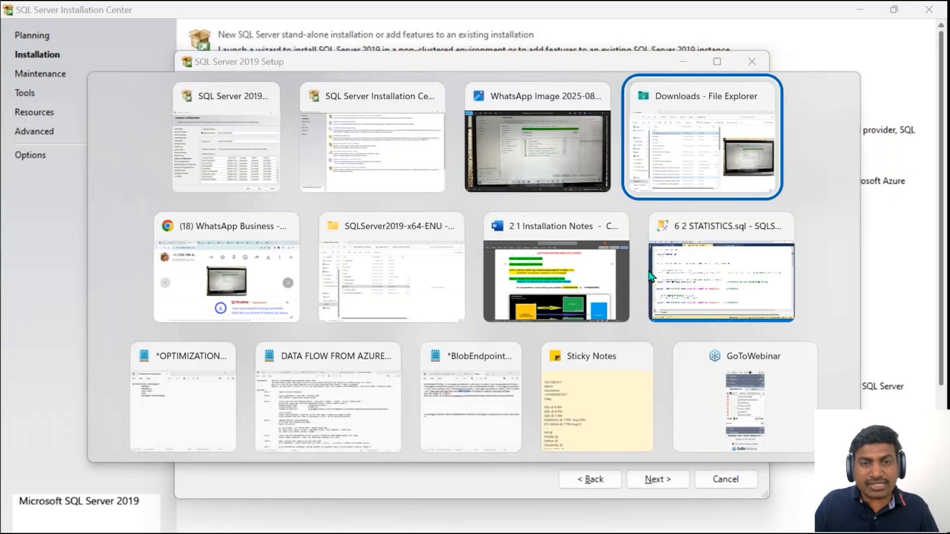